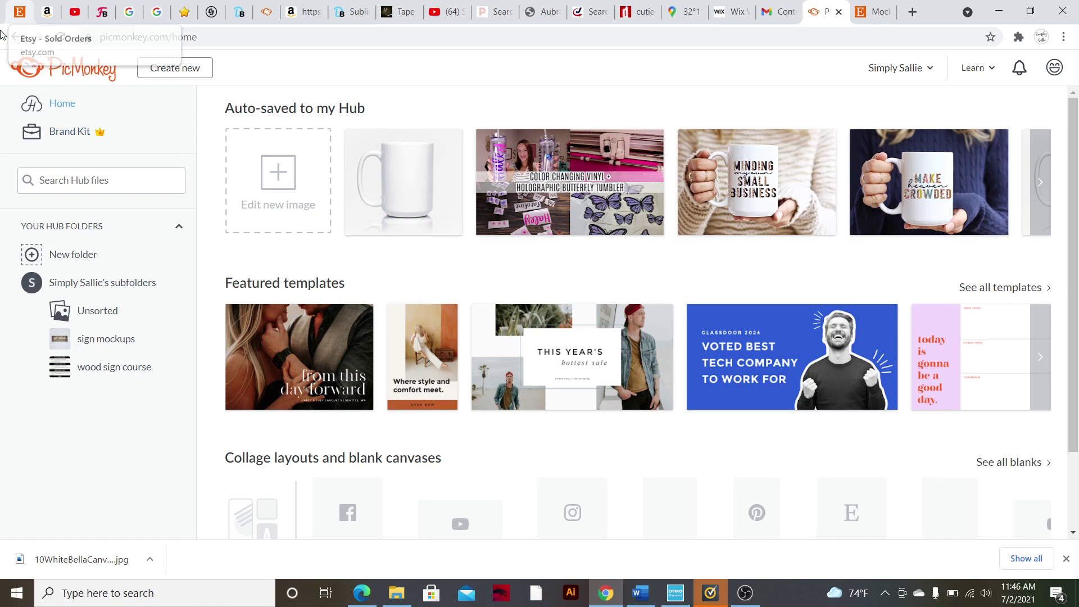
# - Open MJ-1380.jpg for editing and add the Crazy Plant Lady graphic from the computer
pyautogui.click(173, 73)
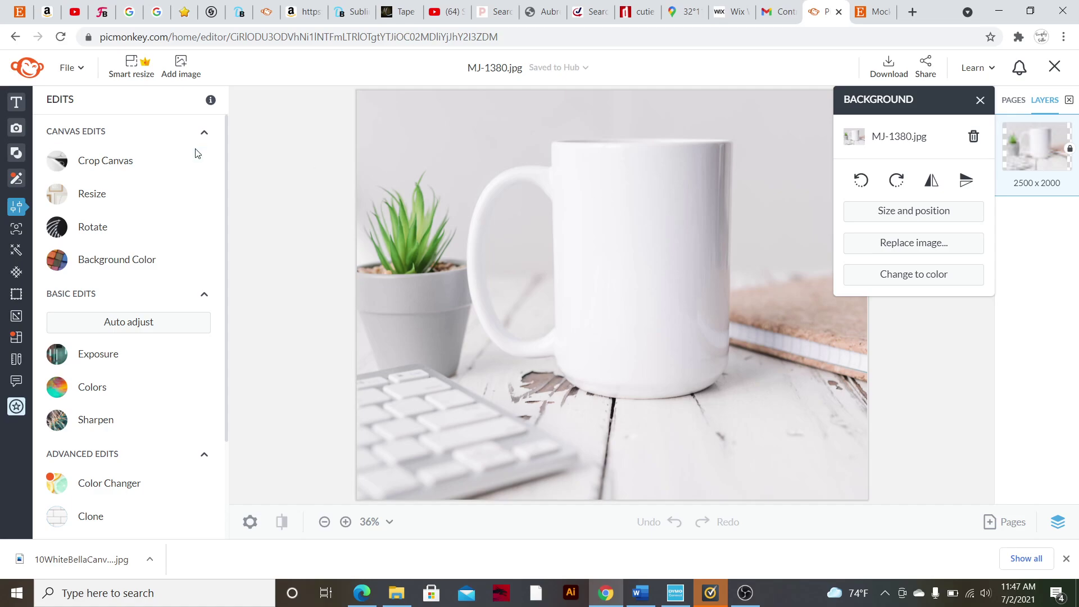
pyautogui.moveTo(23, 157)
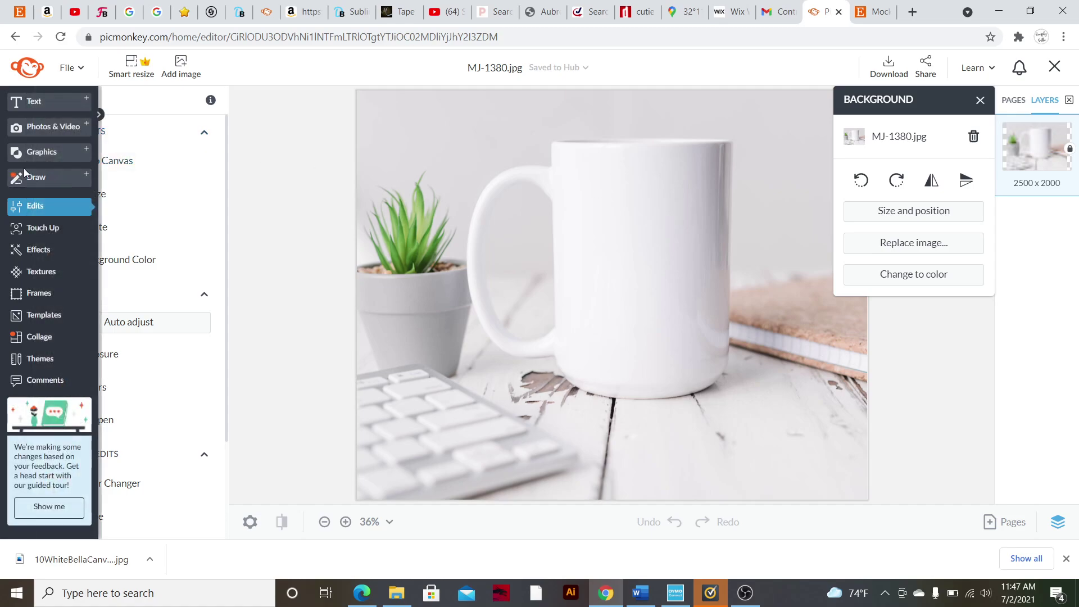
pyautogui.click(27, 156)
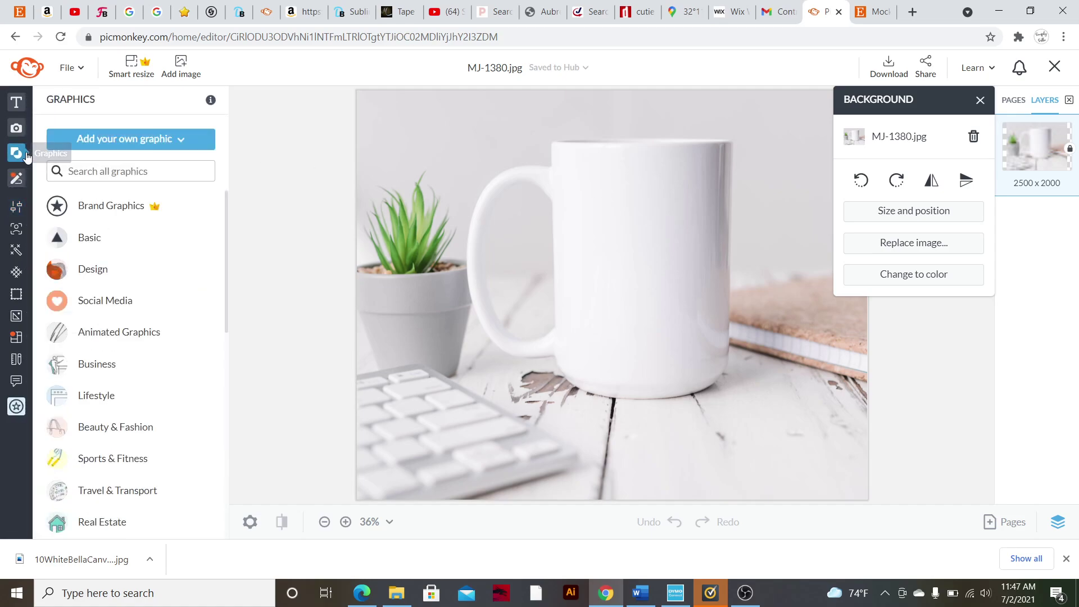
pyautogui.click(148, 142)
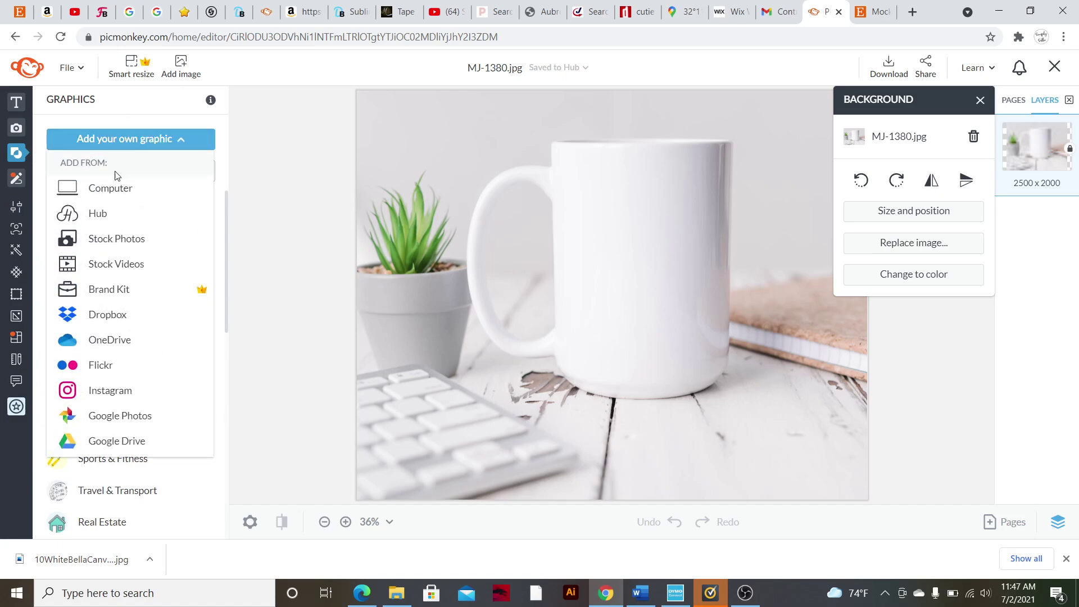
pyautogui.click(104, 194)
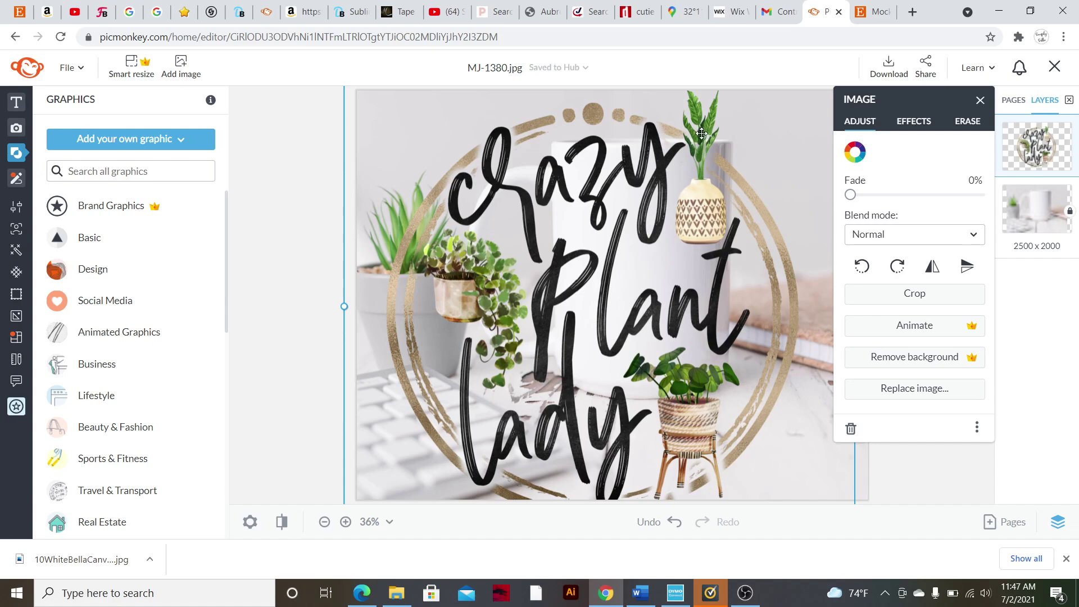
# - Shrink the Crazy Plant Lady graphic and position it on the front of the white mug
pyautogui.moveTo(702, 138); pyautogui.dragTo(627, 263)
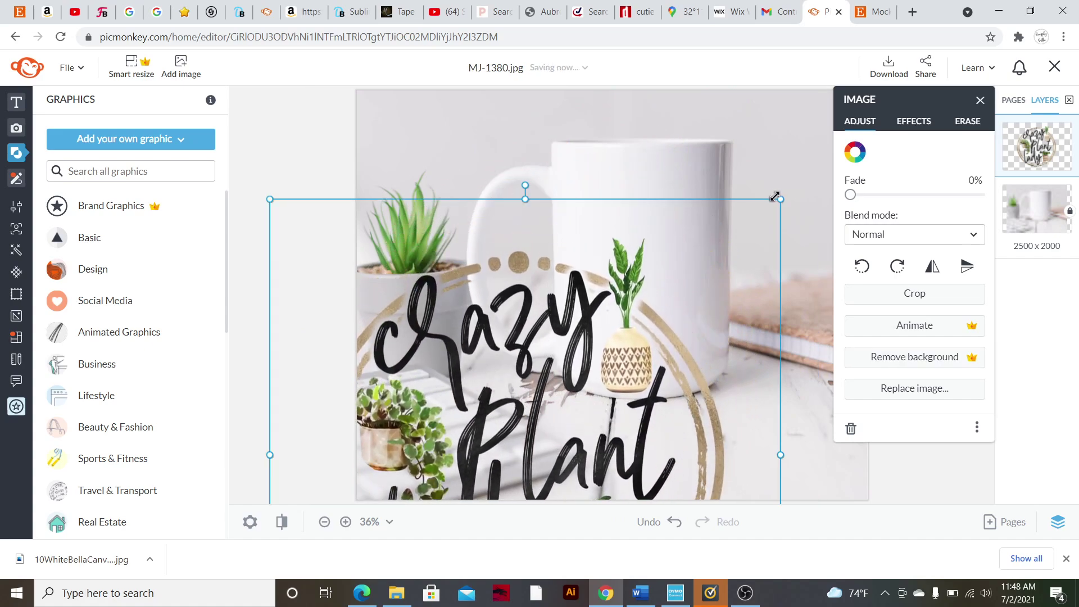
pyautogui.moveTo(780, 199); pyautogui.dragTo(554, 429)
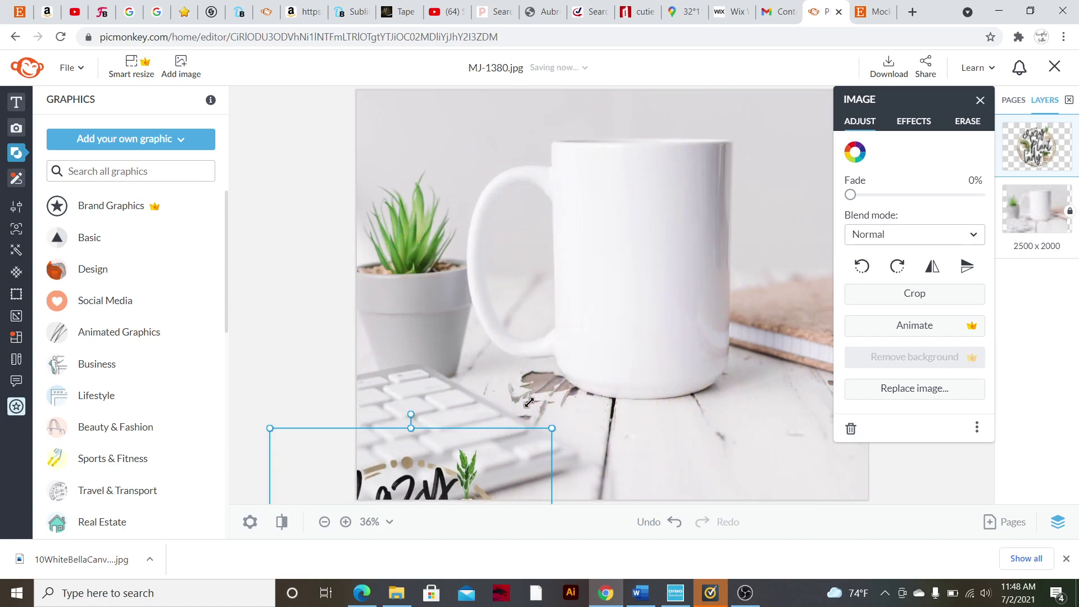
pyautogui.moveTo(423, 485); pyautogui.dragTo(695, 160)
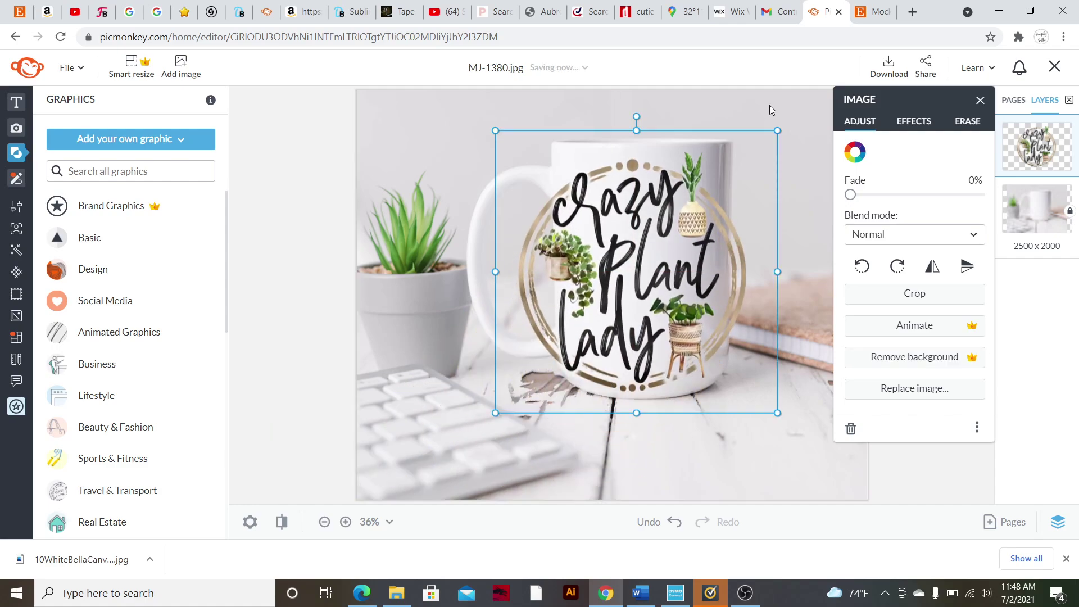
pyautogui.moveTo(770, 106); pyautogui.dragTo(743, 181)
pyautogui.moveTo(674, 251); pyautogui.dragTo(646, 277)
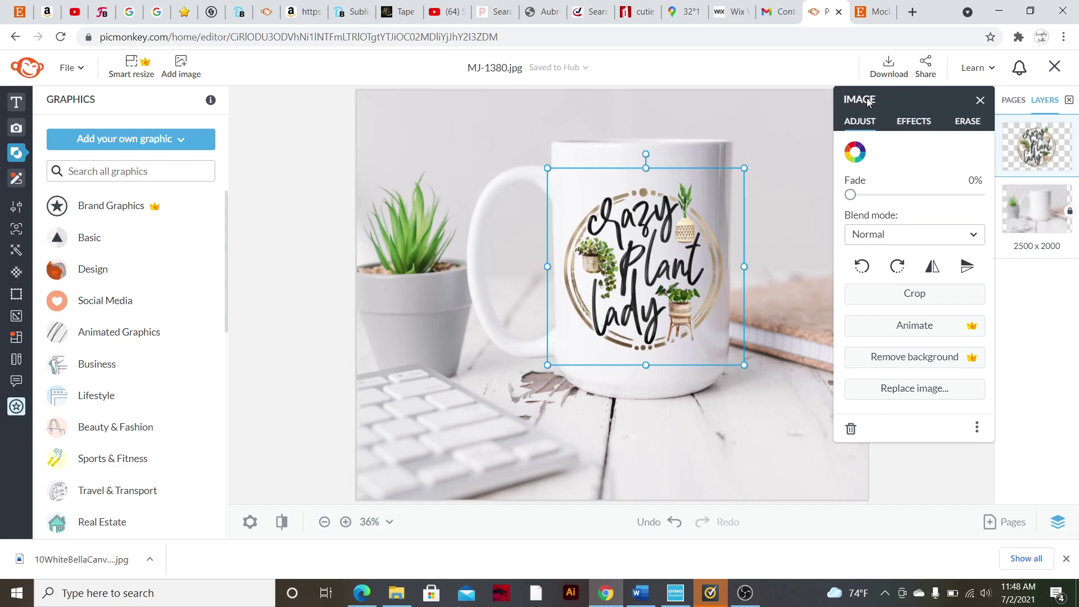
# - Try the Fade adjustment on the Crazy Plant Lady graphic, leave it at 0%, and deselect the graphic
pyautogui.moveTo(850, 193)
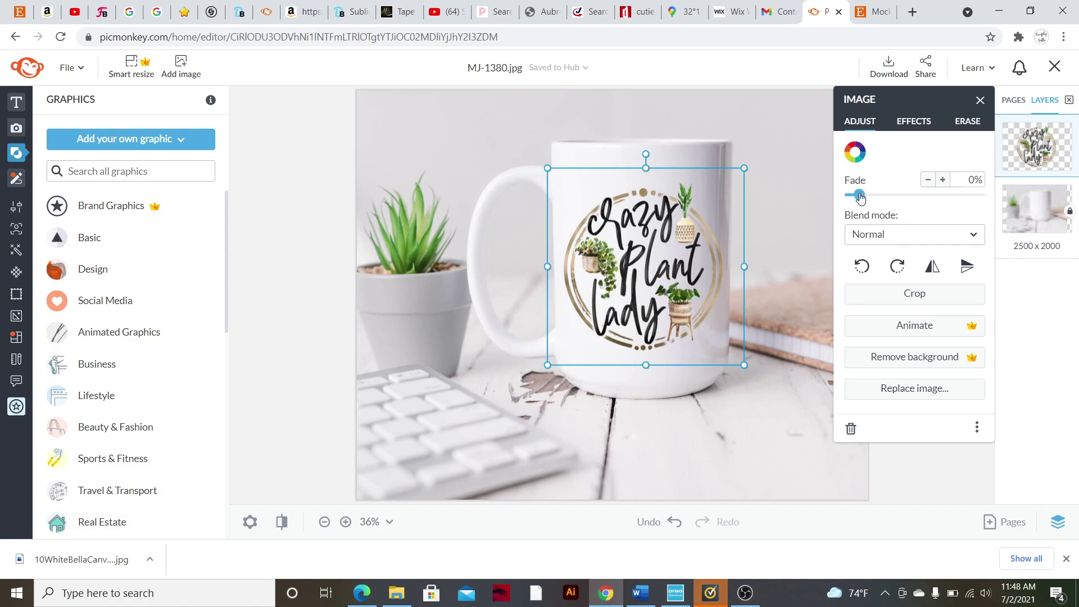
pyautogui.moveTo(860, 197); pyautogui.dragTo(831, 194)
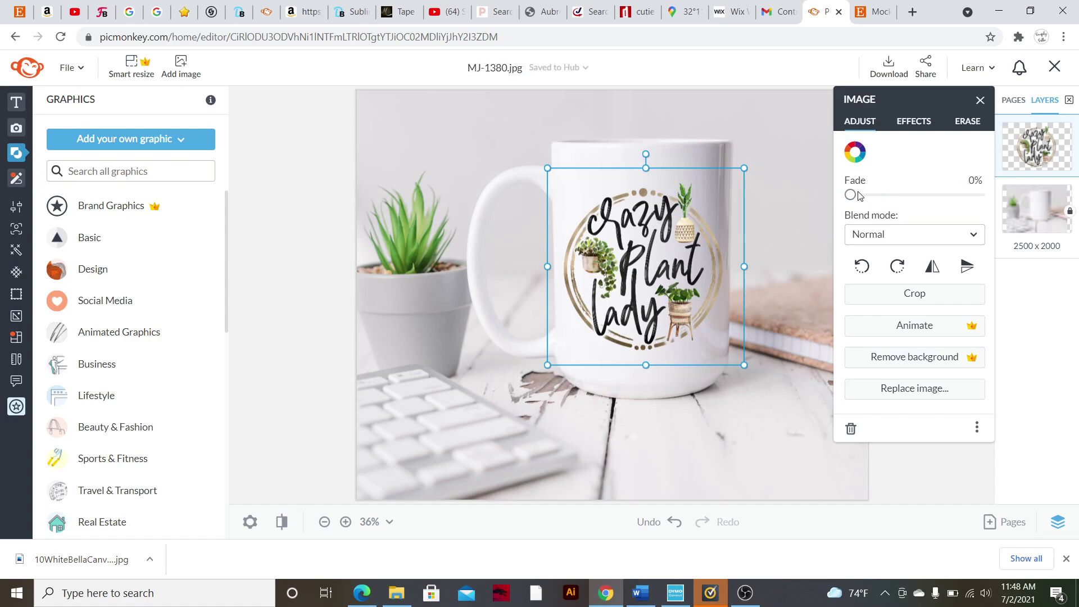
pyautogui.moveTo(851, 196)
pyautogui.moveTo(848, 195); pyautogui.dragTo(850, 195)
pyautogui.click(773, 157)
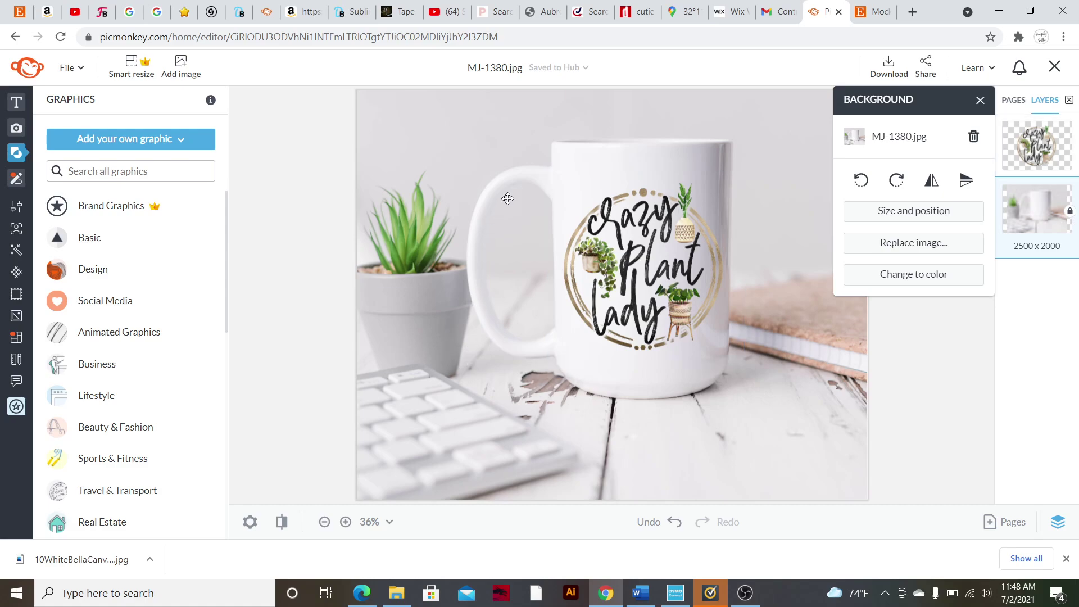
# - View the web download options for the mug mockup and close them
pyautogui.click(895, 64)
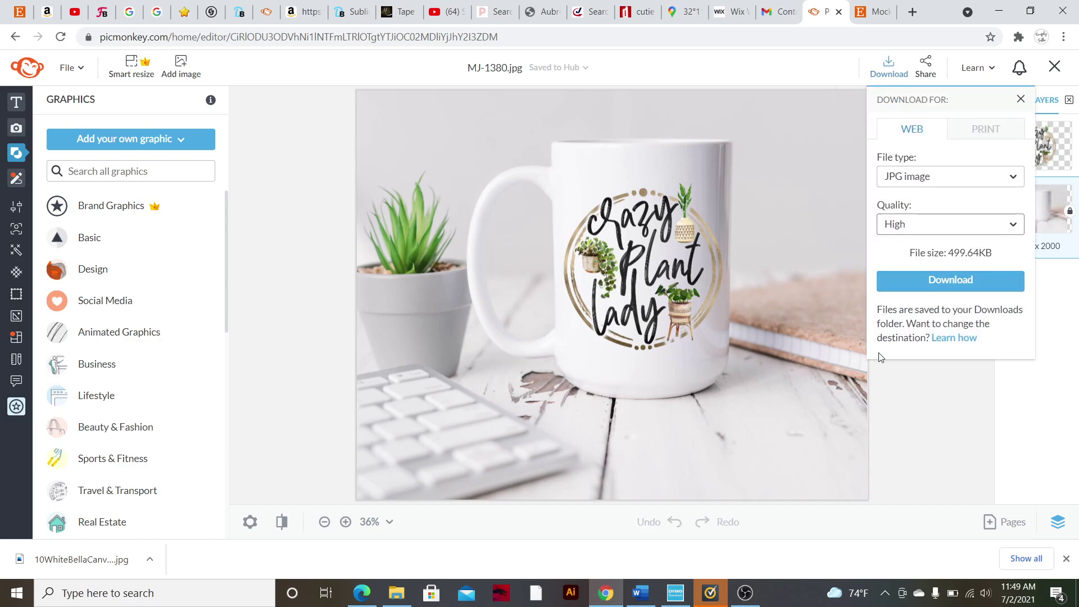
pyautogui.click(899, 405)
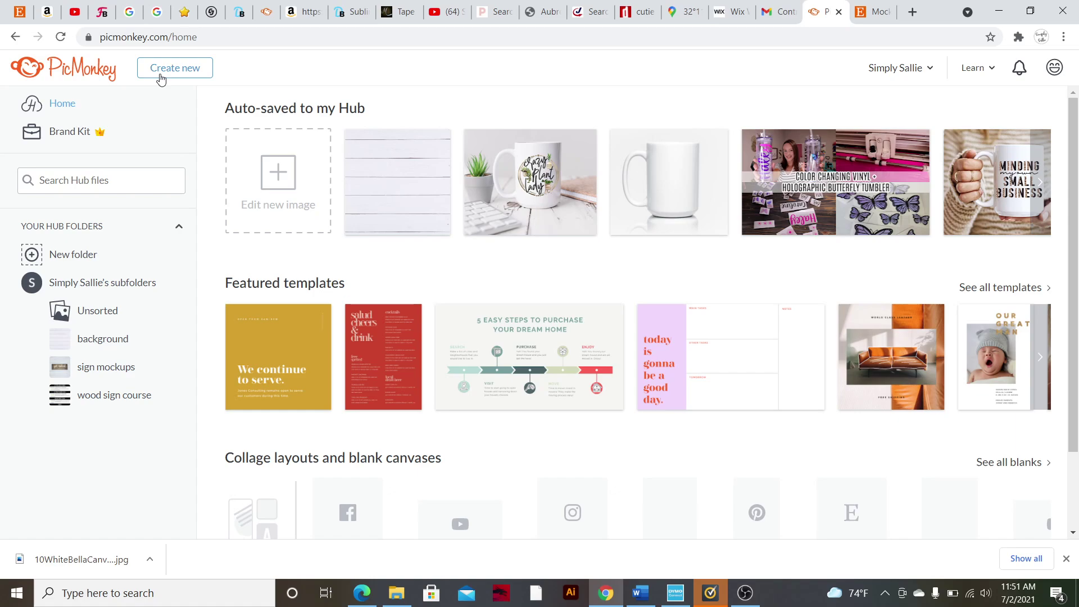
# - Open the white wood plank Etsy Item Listing Photo from the Hub, editing the original image rather than a copy
pyautogui.moveTo(382, 224)
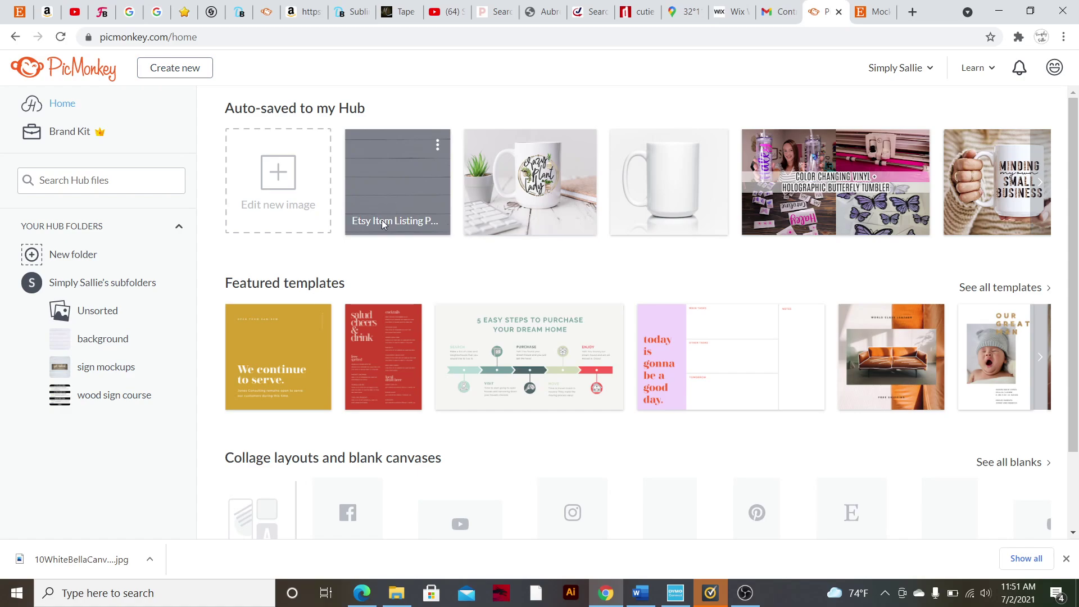
pyautogui.click(398, 191)
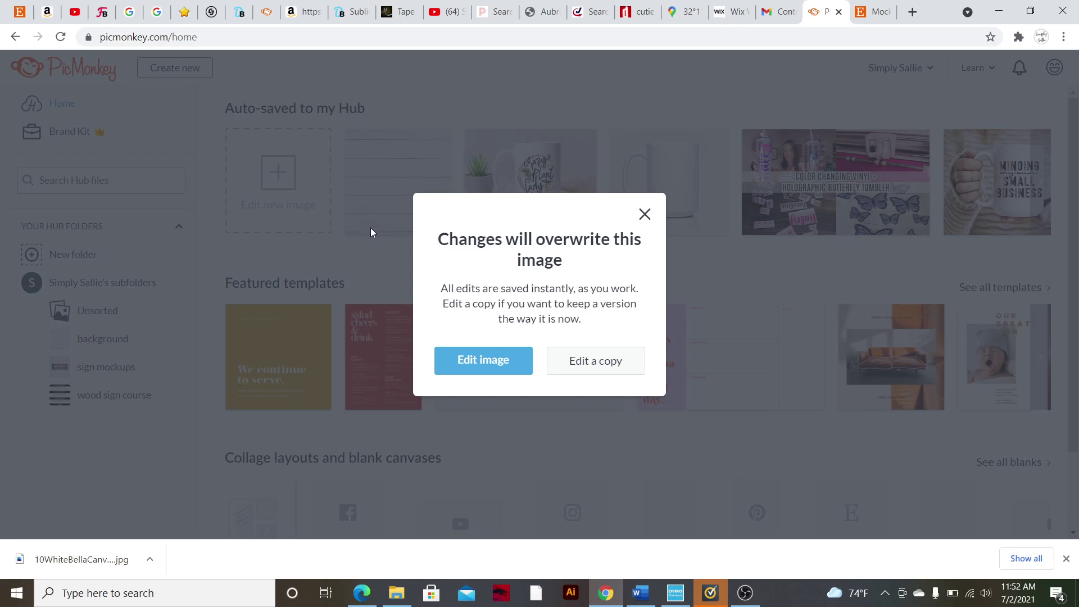
pyautogui.click(478, 362)
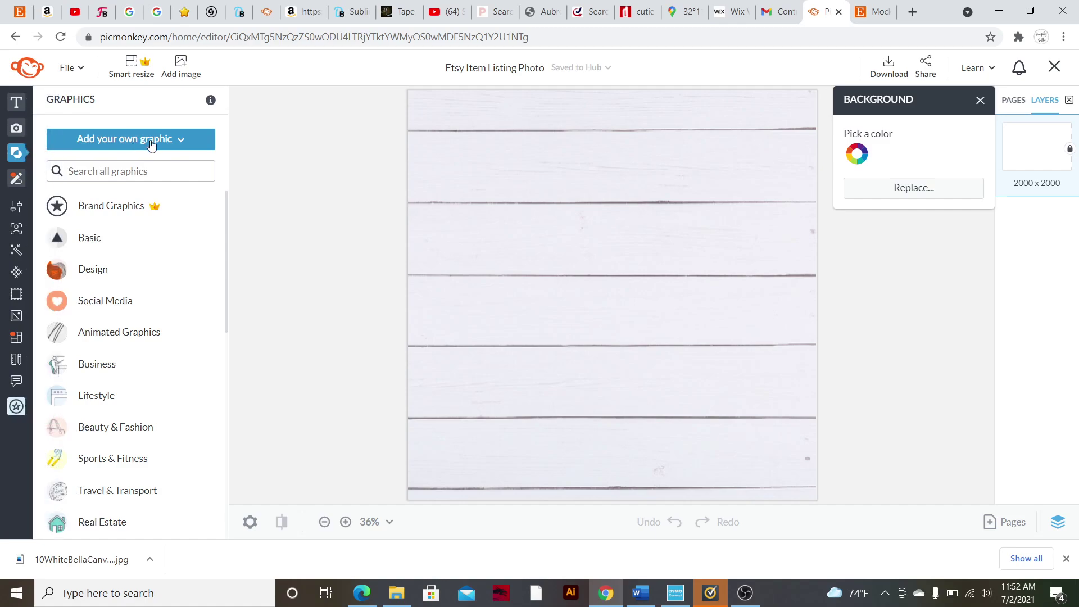
# - Add a basic solid square to the wood plank canvas and color it white (#ffffff)
pyautogui.click(109, 236)
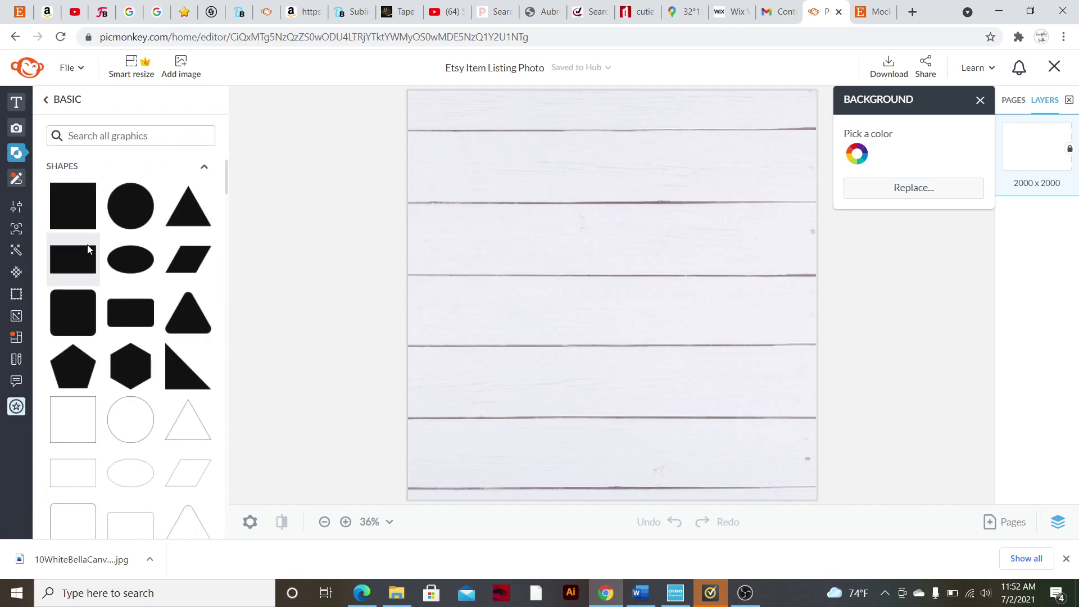
pyautogui.click(79, 213)
pyautogui.moveTo(629, 285); pyautogui.dragTo(602, 280)
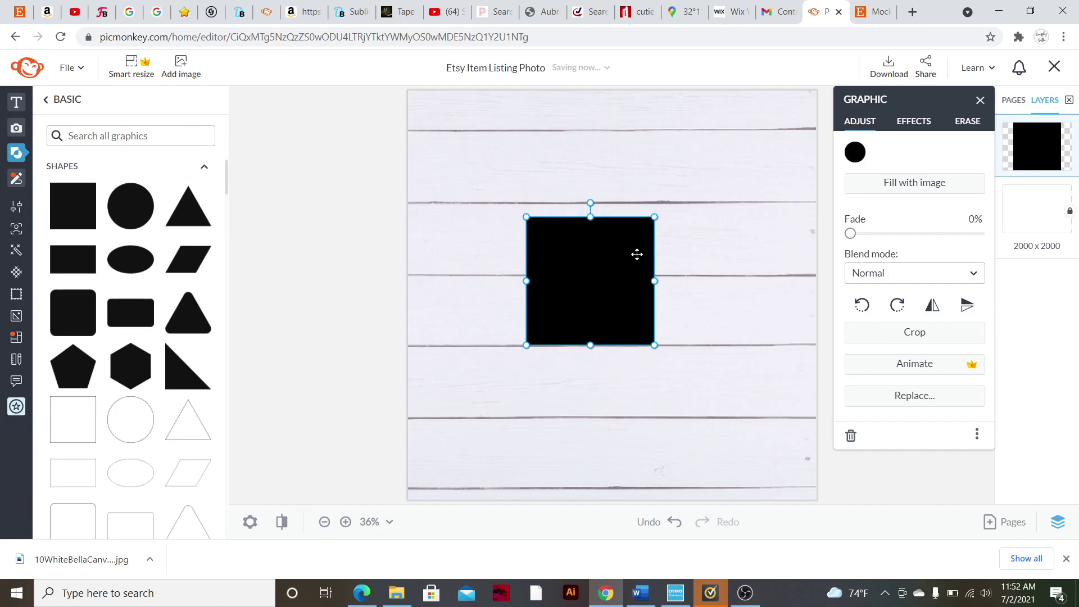
pyautogui.click(862, 155)
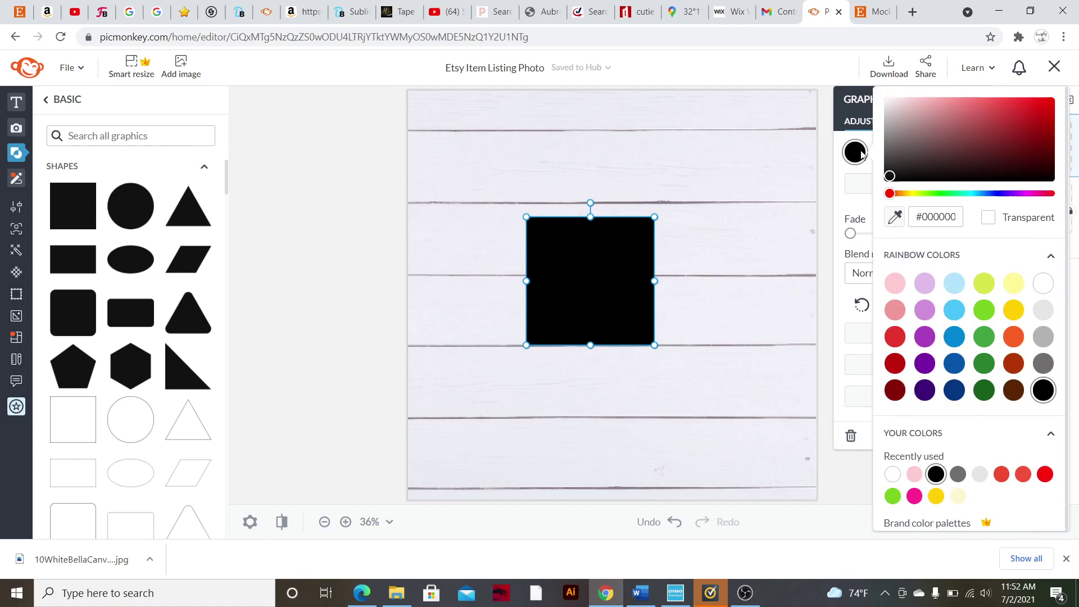
pyautogui.click(1043, 284)
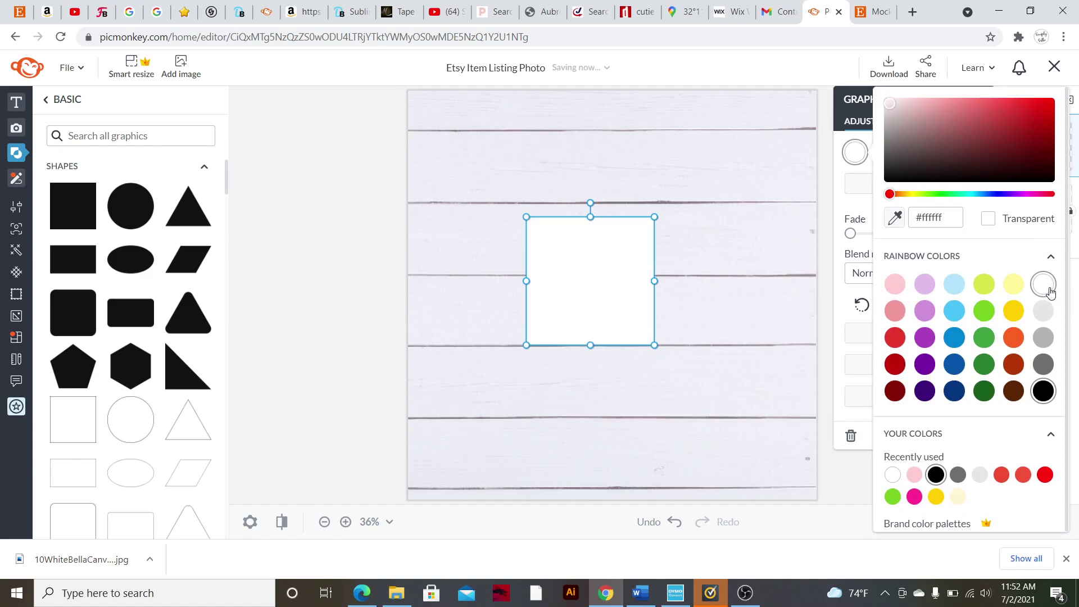
pyautogui.click(668, 148)
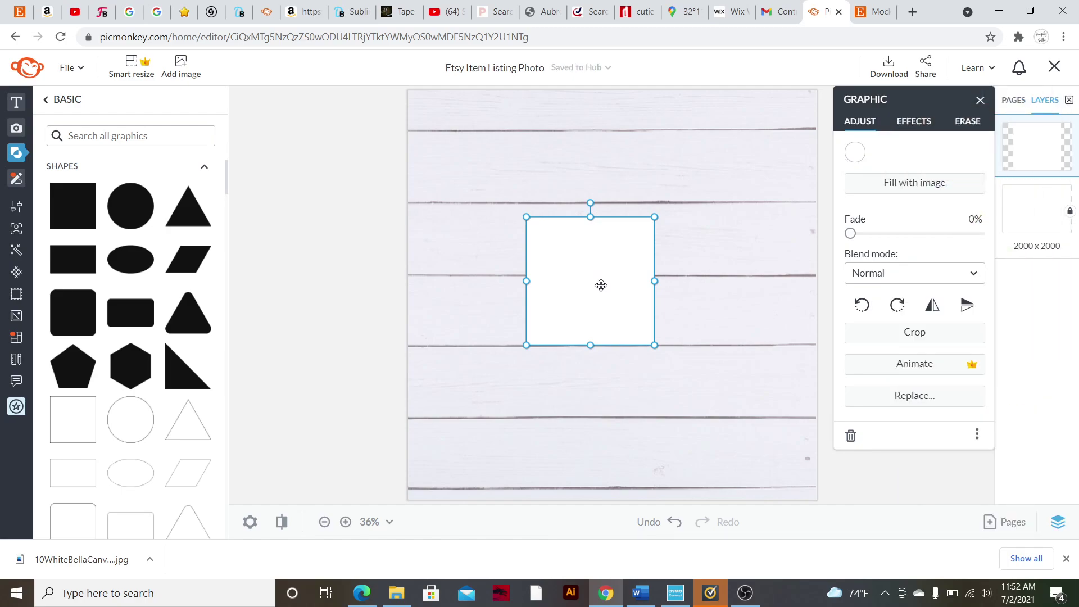
# - Apply a drop shadow to the white square and center it horizontally in the upper half of the canvas
pyautogui.click(915, 121)
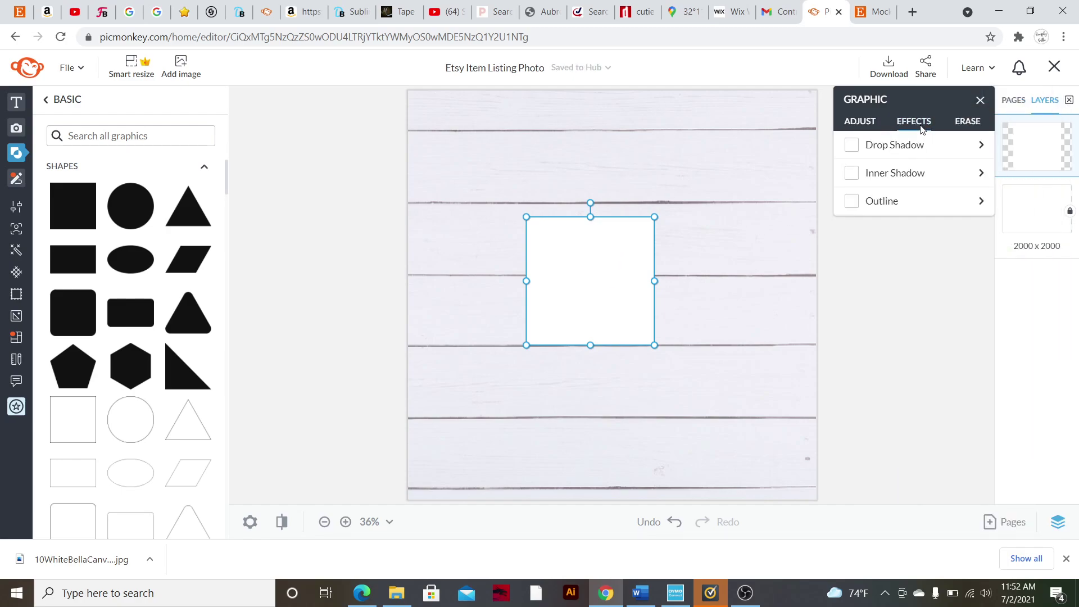
pyautogui.click(851, 144)
pyautogui.click(721, 220)
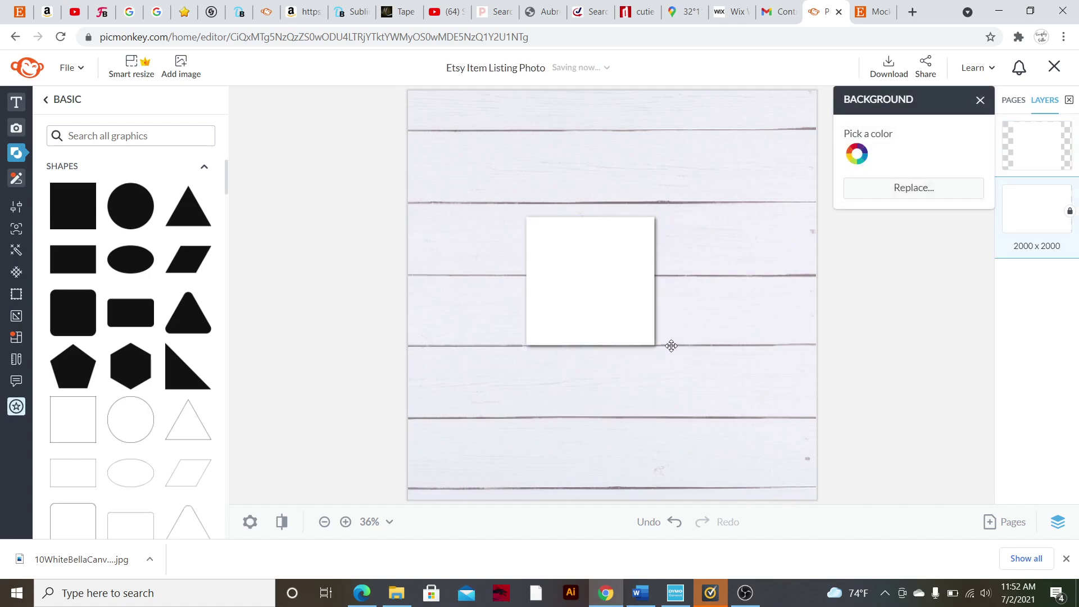
pyautogui.moveTo(601, 318); pyautogui.dragTo(622, 308)
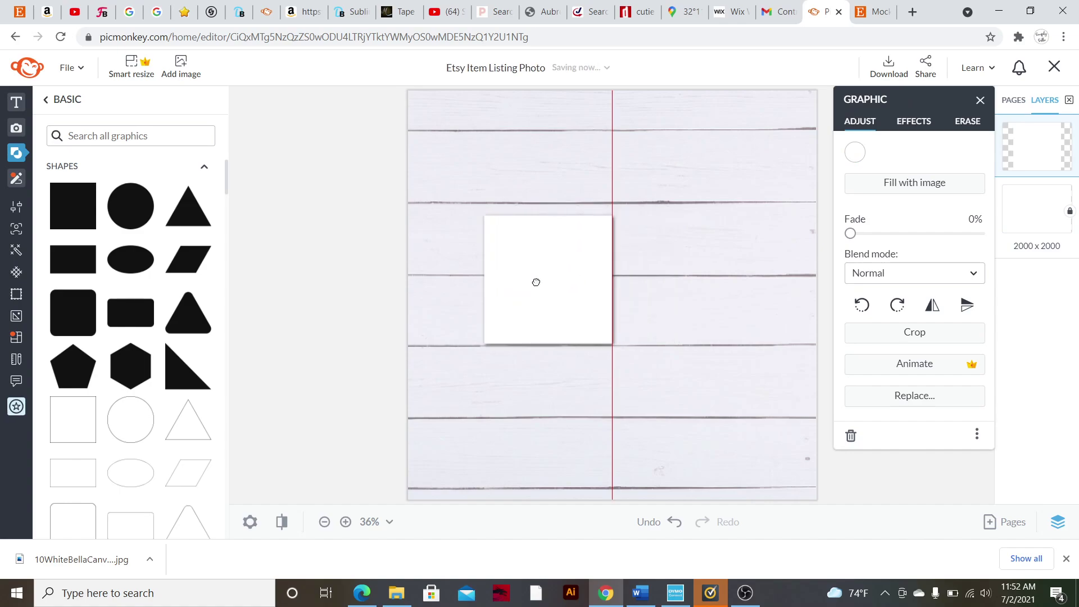
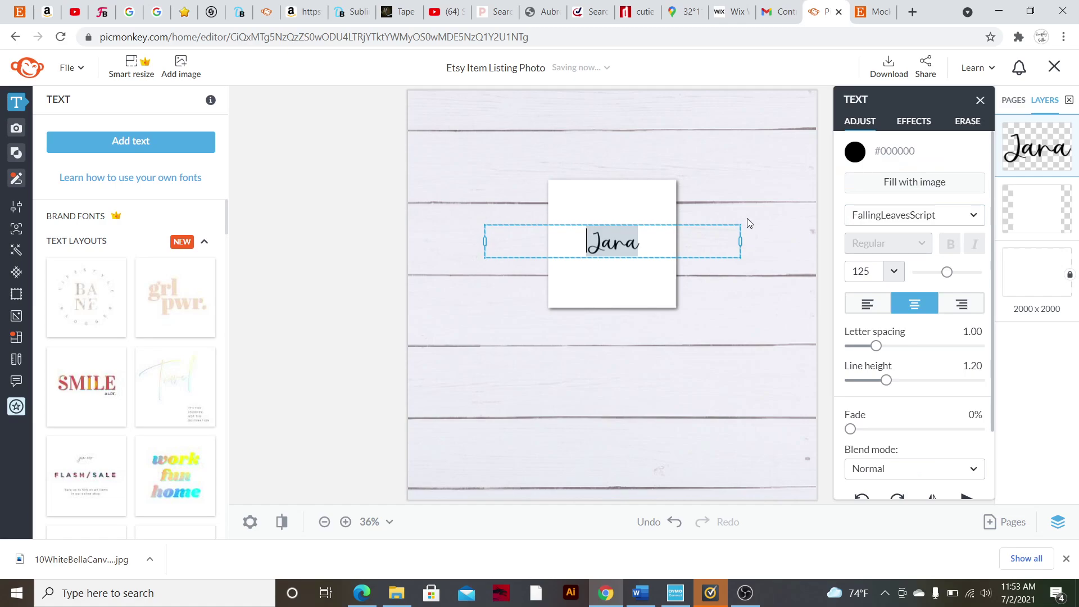
# - Narrow the text box around the script-font name and color the text red (#E8372D)
pyautogui.moveTo(740, 241); pyautogui.dragTo(605, 239)
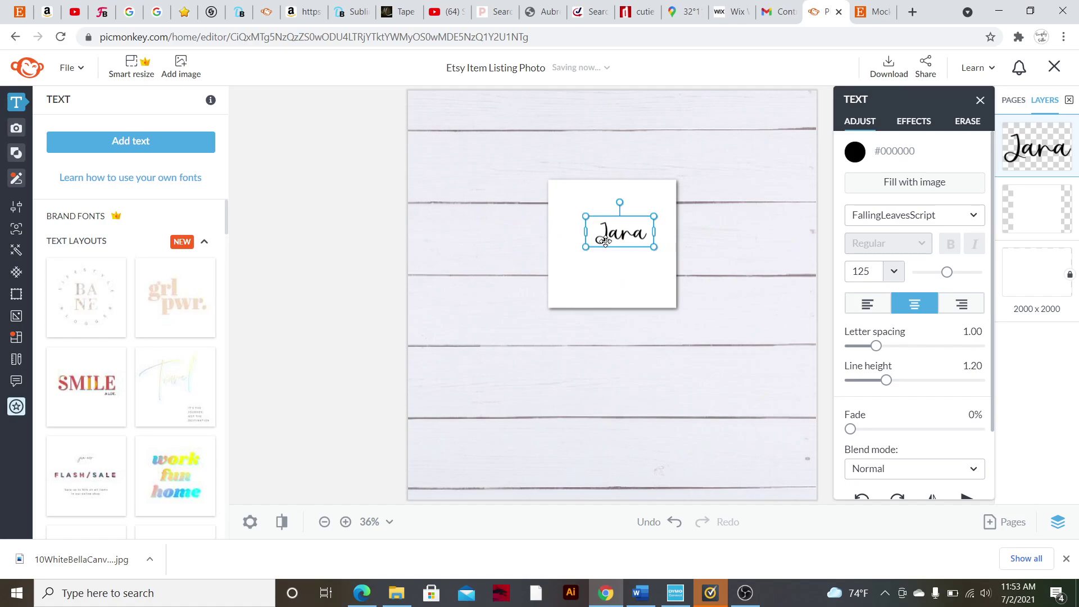
pyautogui.click(852, 159)
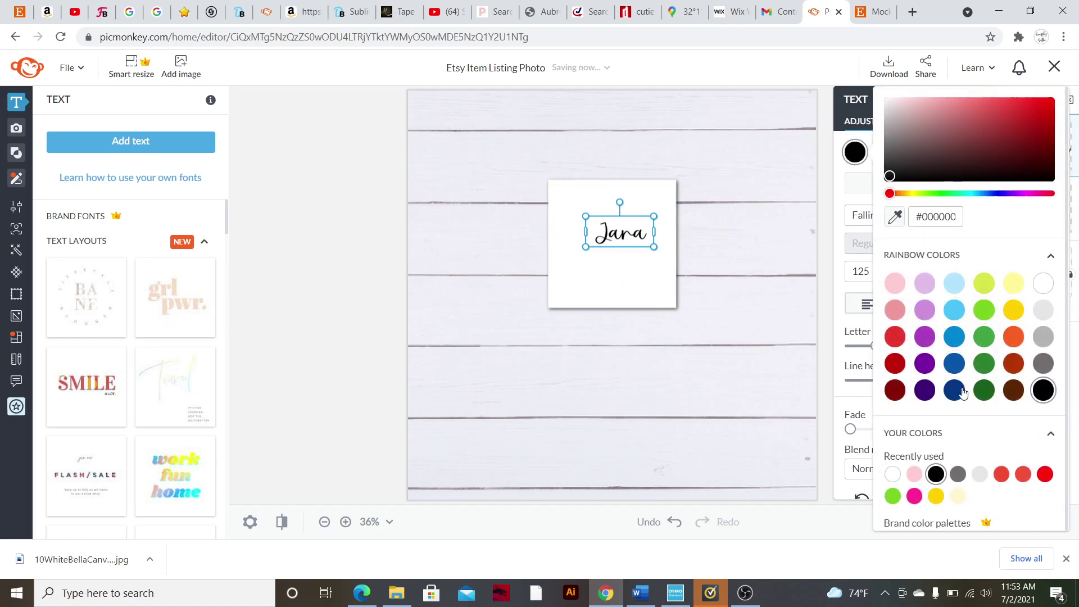
pyautogui.click(895, 284)
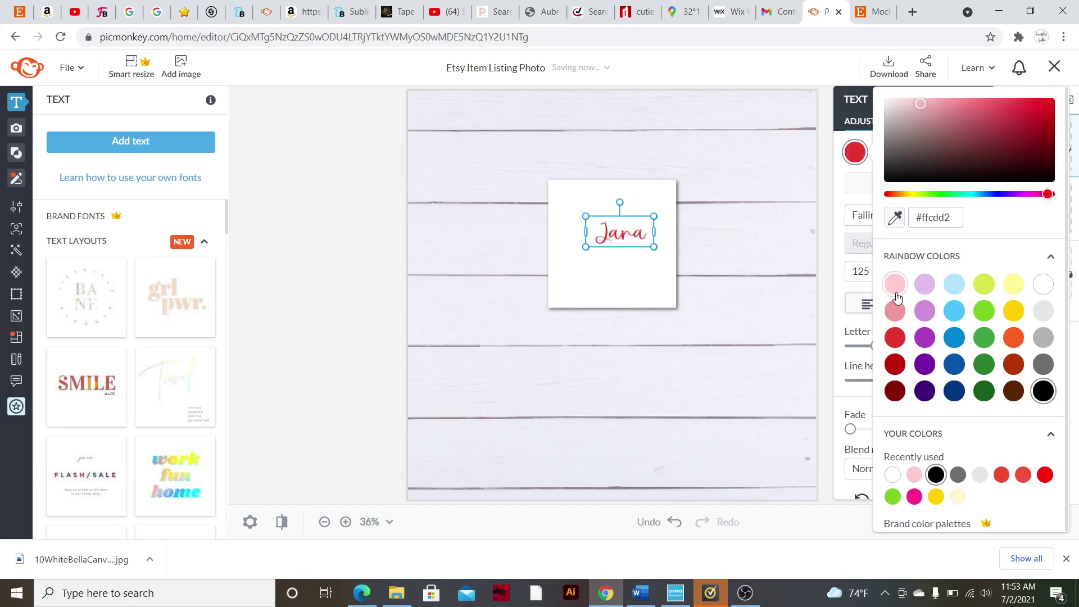
pyautogui.click(901, 335)
pyautogui.click(746, 290)
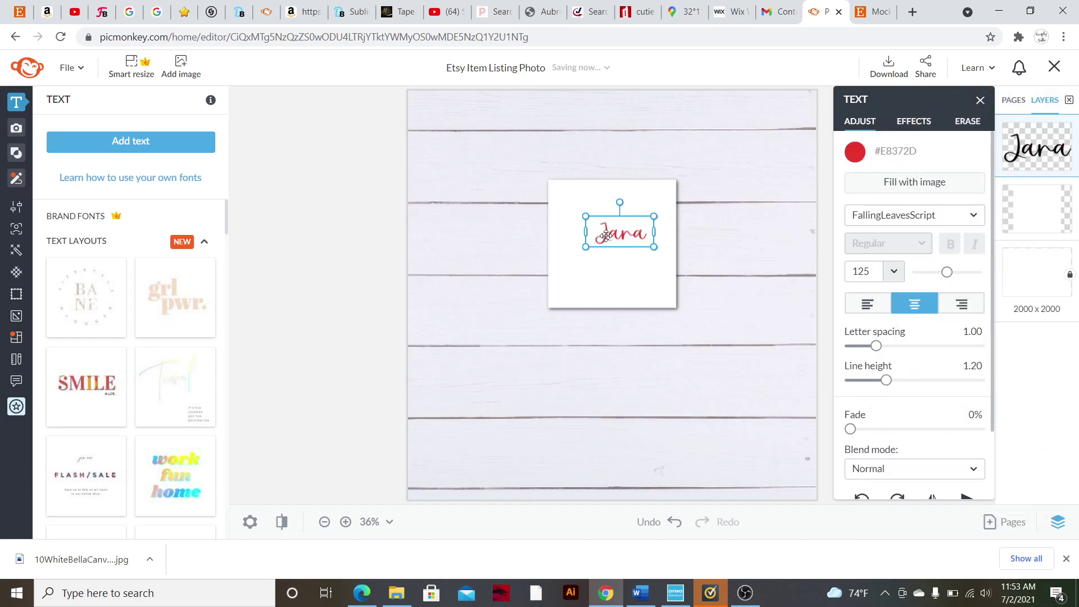
# - Move the red name to the white square's upper-left corner and shrink the square to fit around it
pyautogui.moveTo(606, 235); pyautogui.dragTo(571, 207)
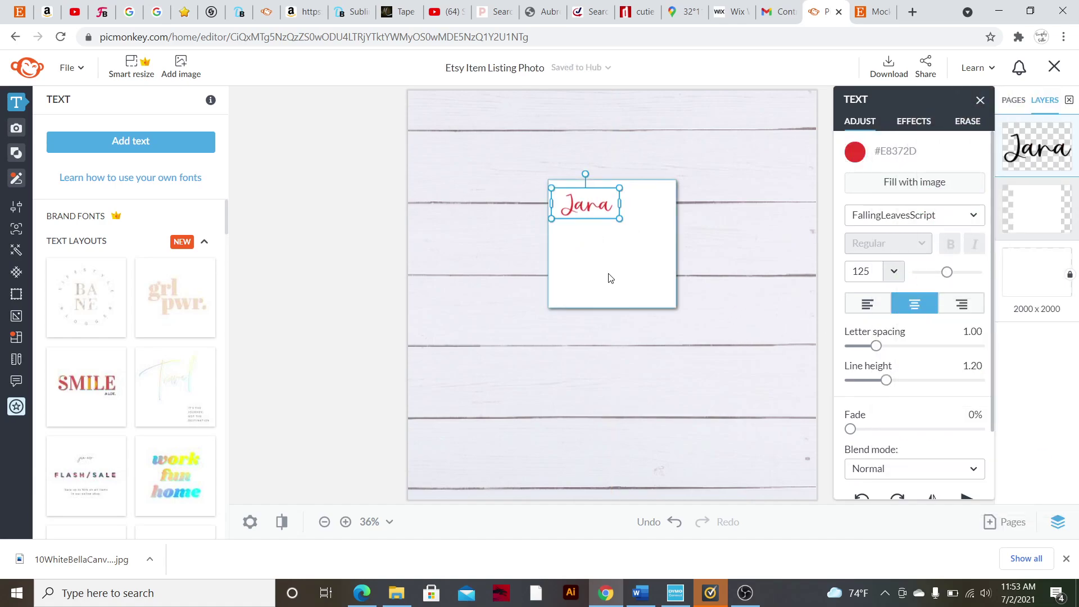
pyautogui.click(610, 278)
pyautogui.moveTo(613, 308); pyautogui.dragTo(613, 226)
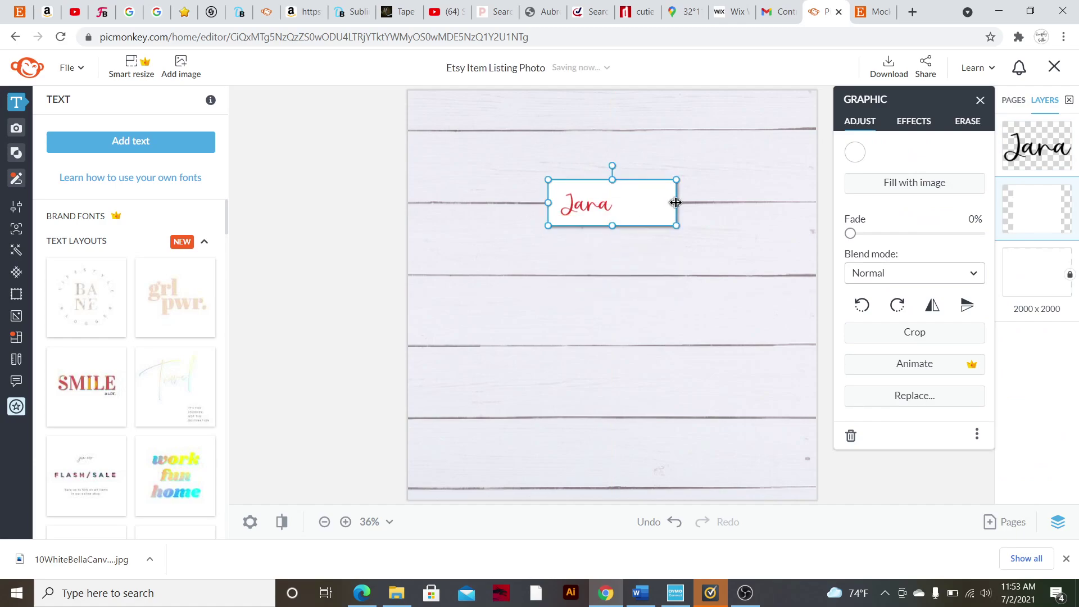
pyautogui.moveTo(676, 202); pyautogui.dragTo(622, 203)
pyautogui.click(563, 159)
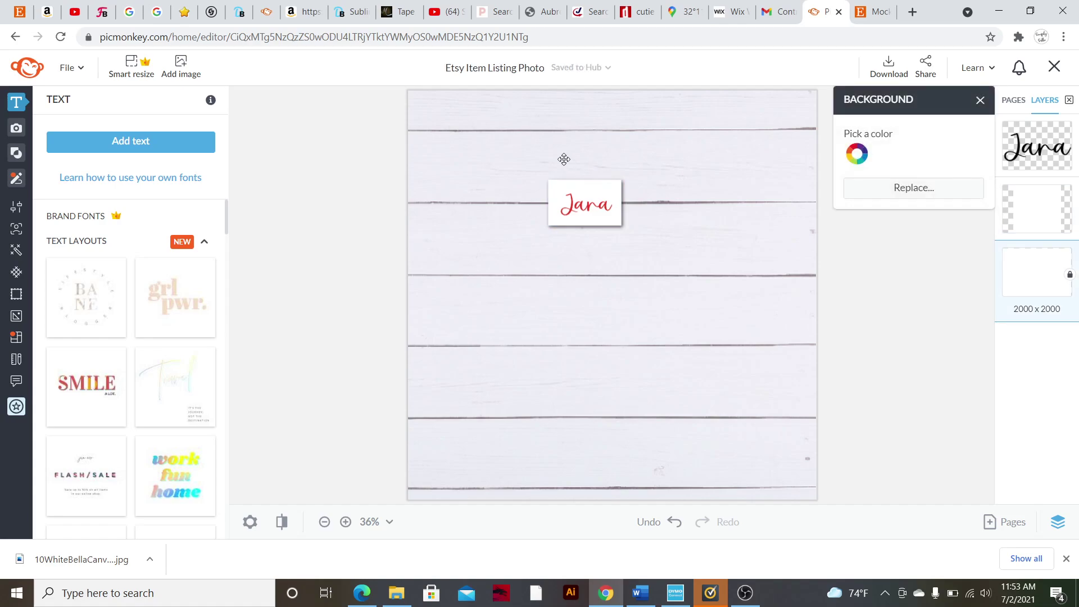
# - Enlarge the red name and its white card together, and trim the card's right and lower edges to fit closely around the name
pyautogui.moveTo(561, 149); pyautogui.dragTo(772, 383)
pyautogui.moveTo(682, 304); pyautogui.dragTo(640, 244)
pyautogui.click(646, 258)
pyautogui.click(716, 253)
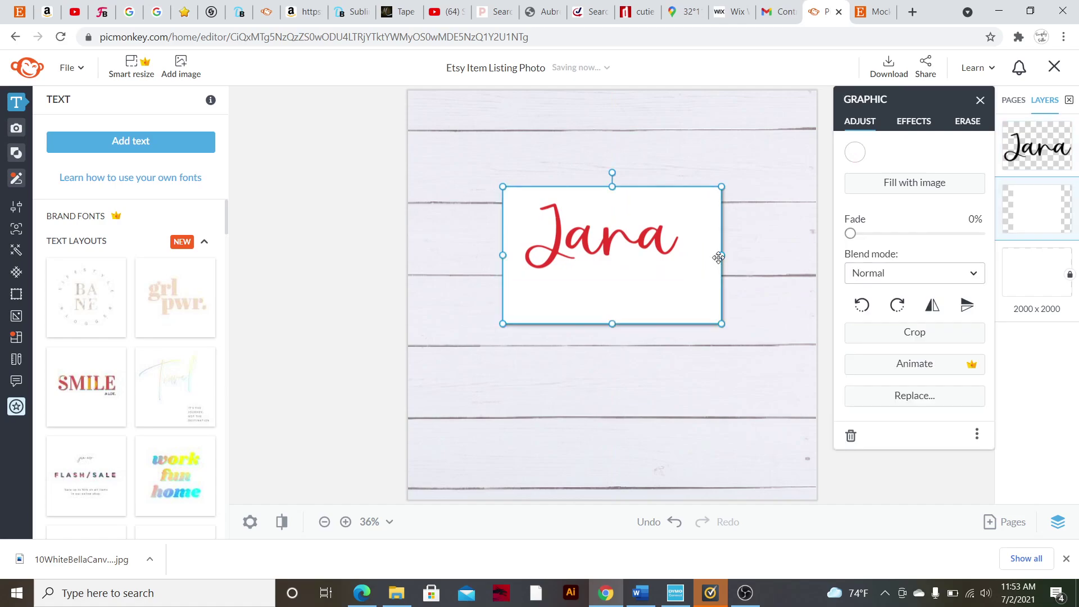
pyautogui.moveTo(722, 255); pyautogui.dragTo(691, 256)
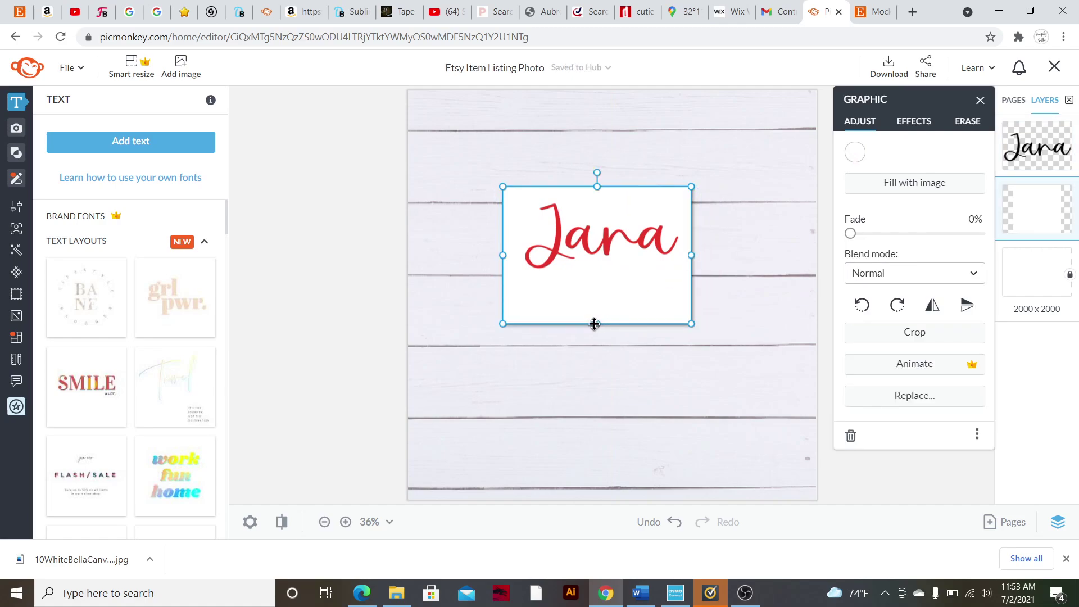
pyautogui.moveTo(596, 324); pyautogui.dragTo(598, 279)
# - Tilt the red name and white card together slightly clockwise and reposition them near the canvas center
pyautogui.keyDown('shift'); pyautogui.click(612, 236); pyautogui.keyUp('shift')
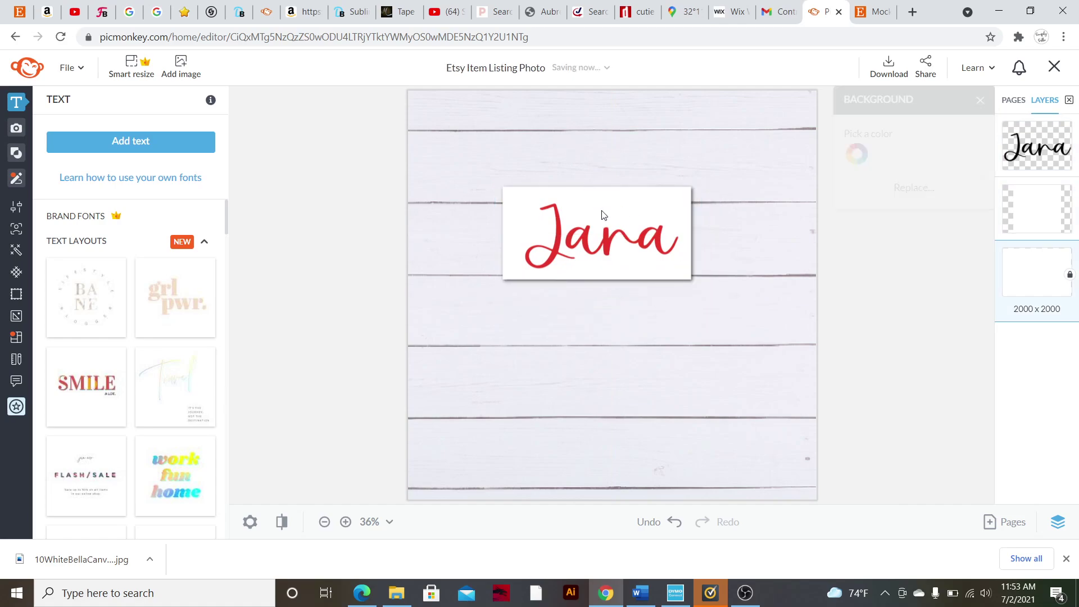
pyautogui.moveTo(614, 241); pyautogui.dragTo(623, 288)
pyautogui.moveTo(614, 234); pyautogui.dragTo(627, 228)
pyautogui.moveTo(624, 302); pyautogui.dragTo(625, 280)
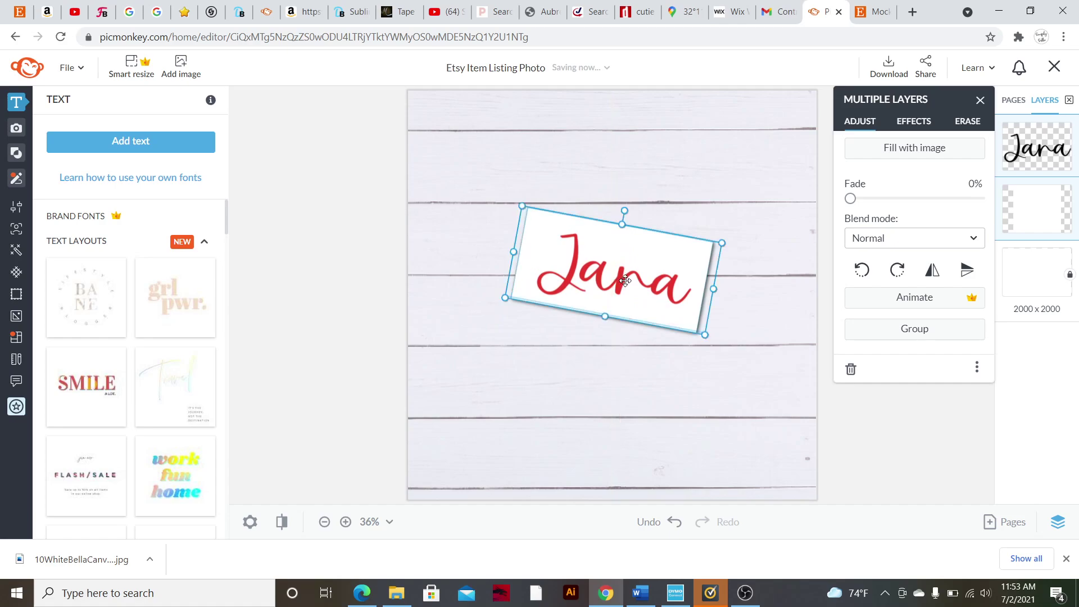
pyautogui.click(714, 221)
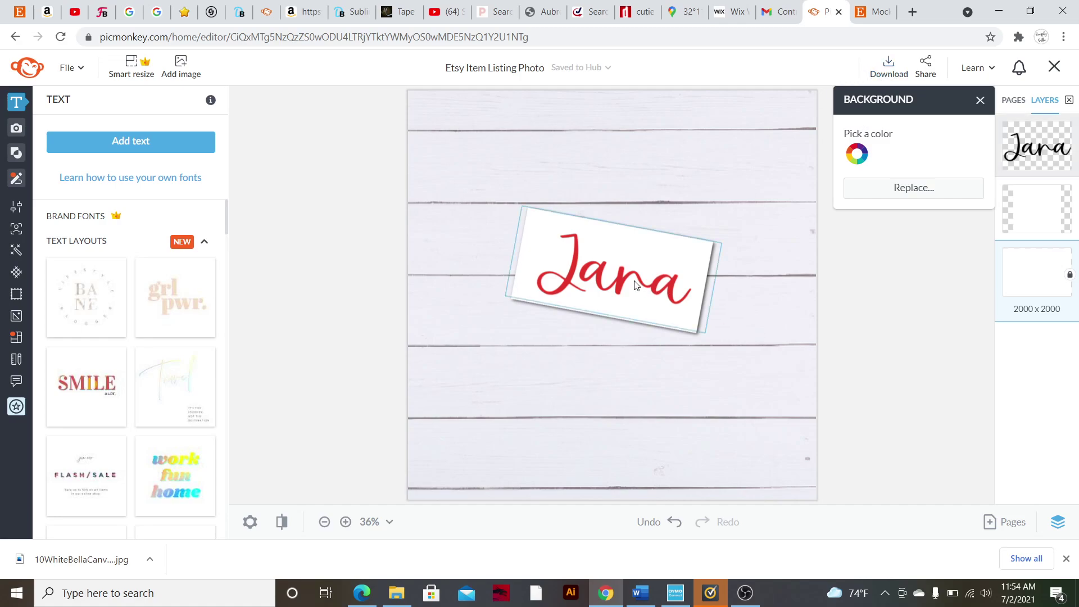
# - Delete the red name text, leaving only the white card on the wood planks
pyautogui.click(614, 276)
pyautogui.doubleClick(609, 274)
pyautogui.click(600, 276)
pyautogui.press('Escape')
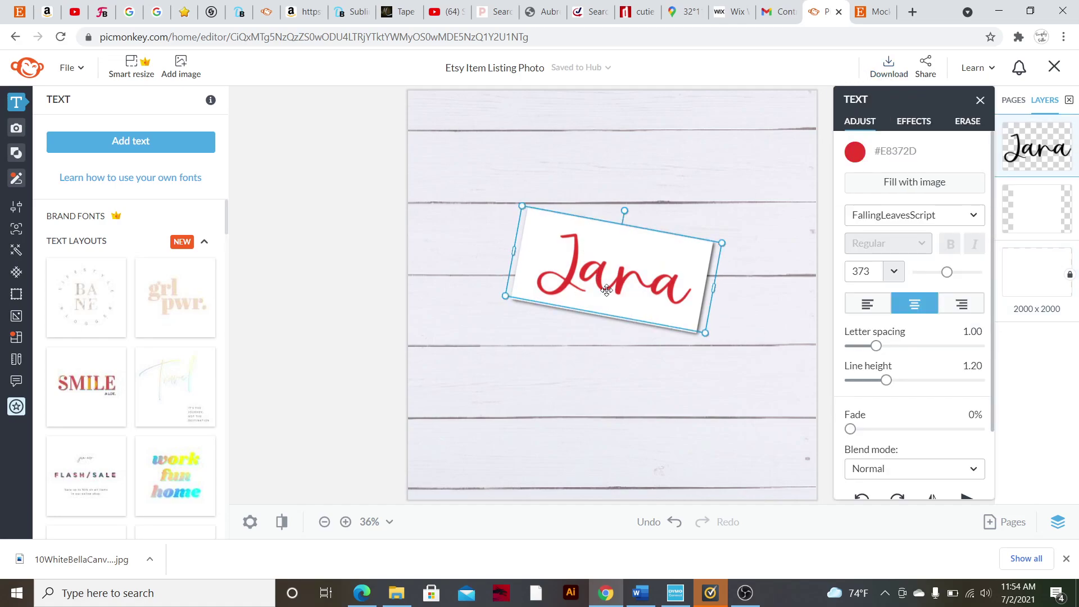
pyautogui.click(612, 291)
pyautogui.press('Delete')
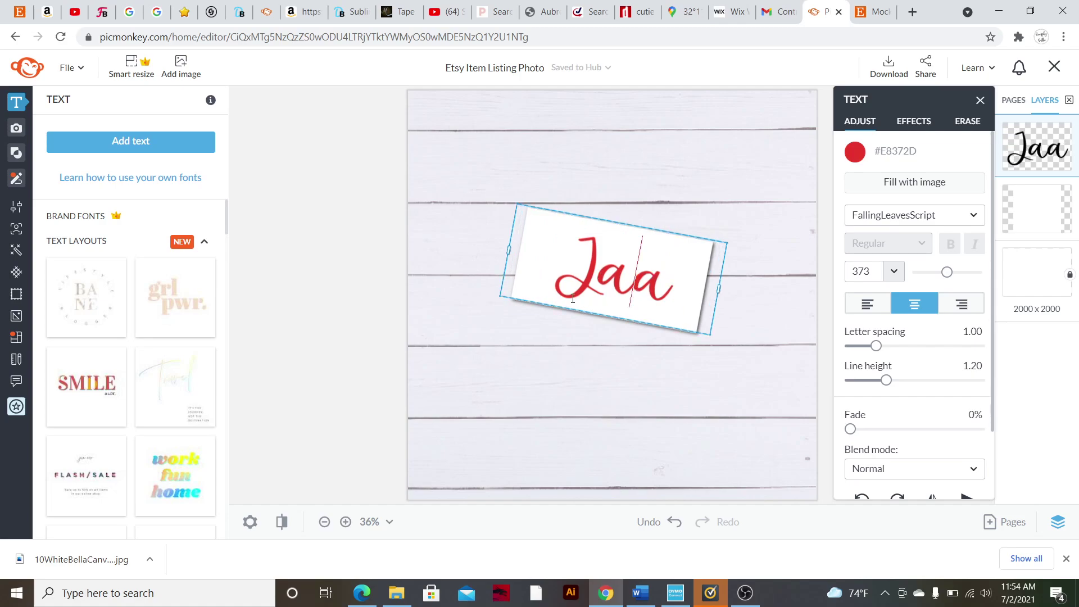
pyautogui.press('Escape')
pyautogui.click(591, 273)
pyautogui.press('Delete')
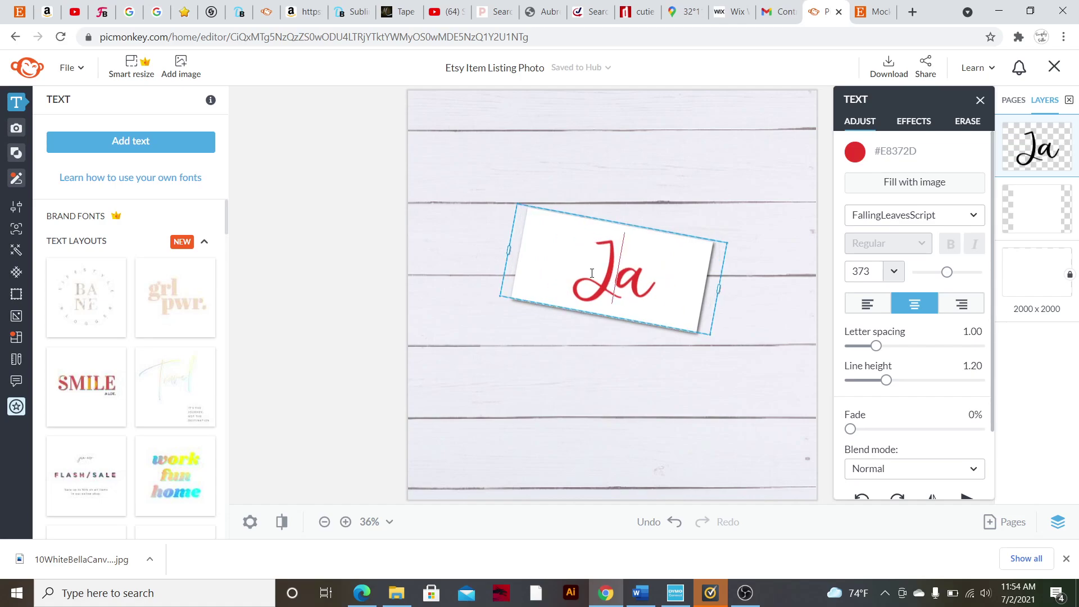
pyautogui.press('Escape')
pyautogui.moveTo(617, 271); pyautogui.dragTo(567, 410)
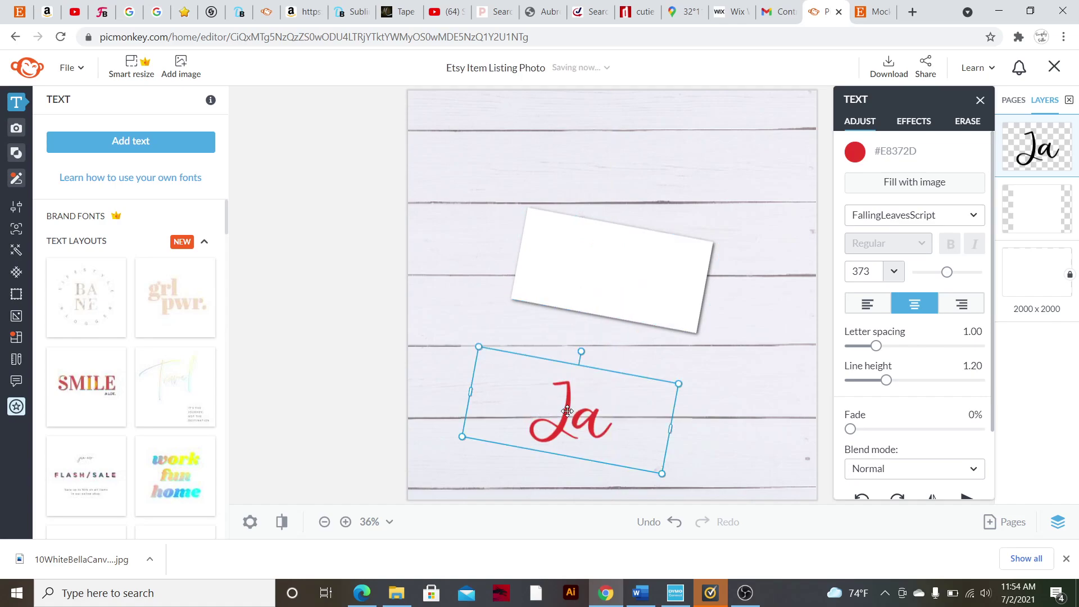
pyautogui.press('Delete')
# - Rotate the blank white card back to nearly level and move it to the upper part of the canvas
pyautogui.click(621, 246)
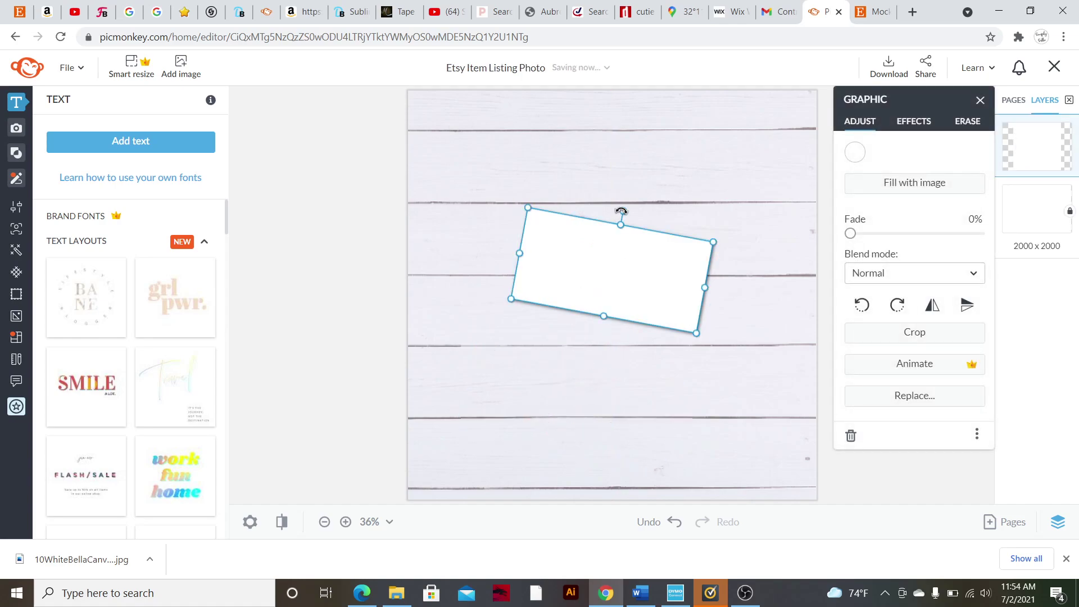
pyautogui.moveTo(621, 211)
pyautogui.mouseDown()
pyautogui.moveTo(612, 206)
pyautogui.moveTo(614, 215)
pyautogui.mouseUp()
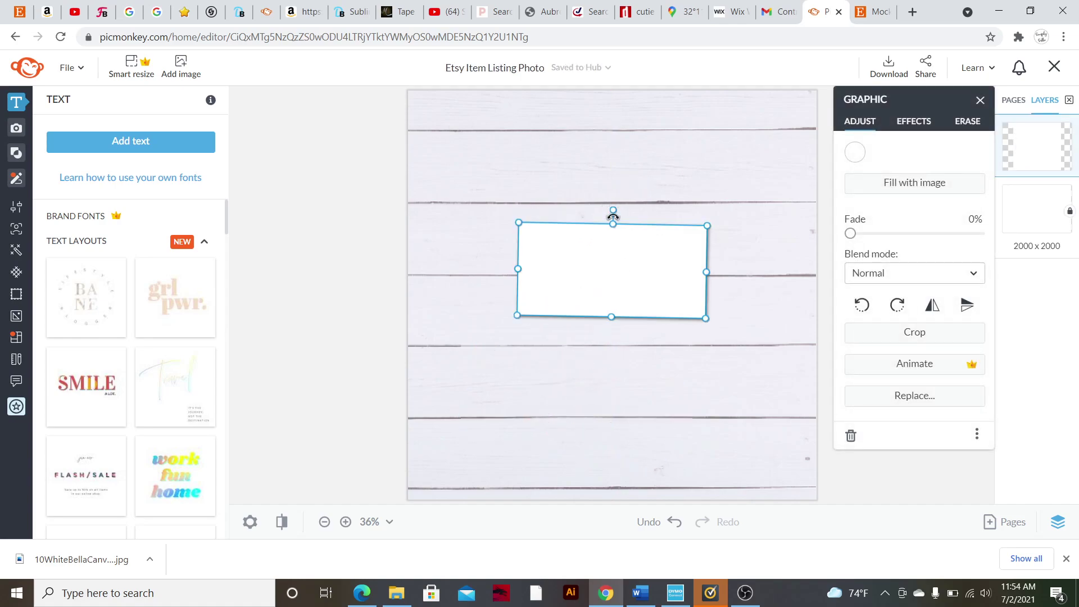
pyautogui.moveTo(616, 260); pyautogui.dragTo(605, 160)
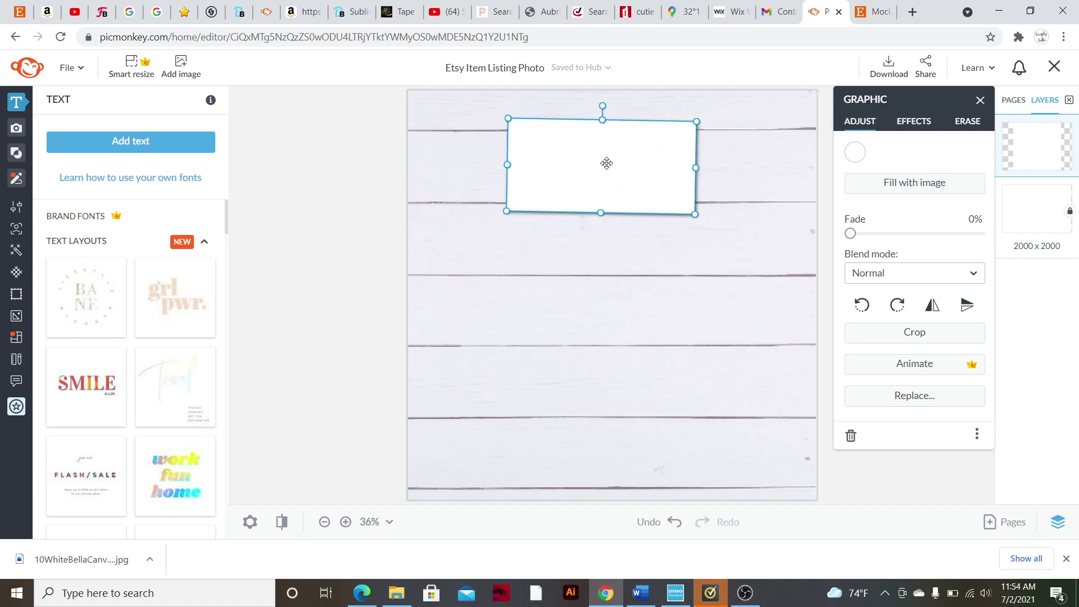
# - Add the pineapple image from the computer as a graphic, shrink it and place it overlapping the white card's lower edge
pyautogui.click(19, 157)
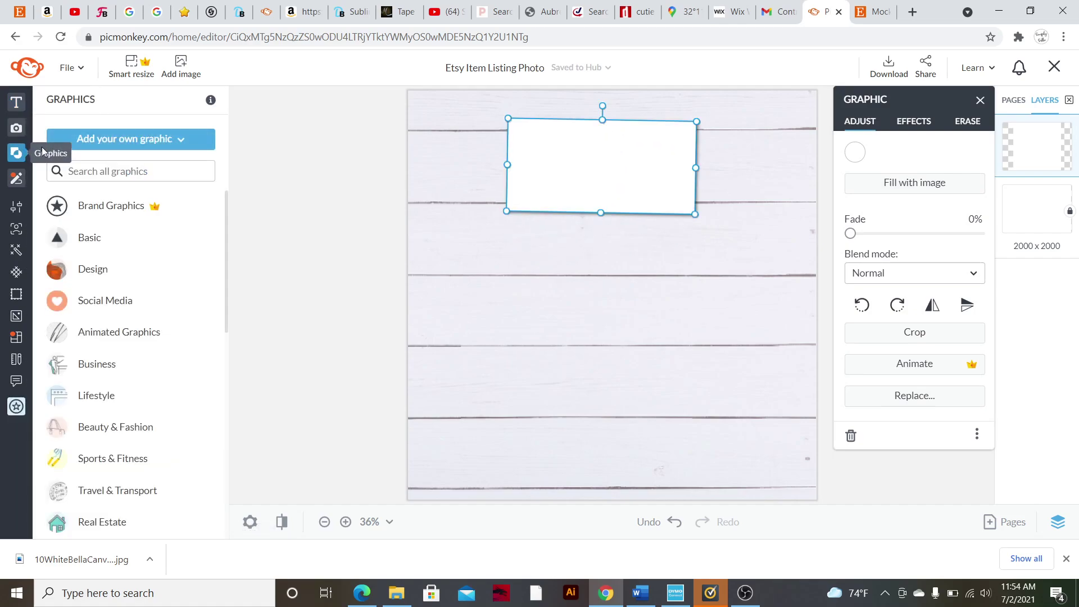
pyautogui.click(114, 139)
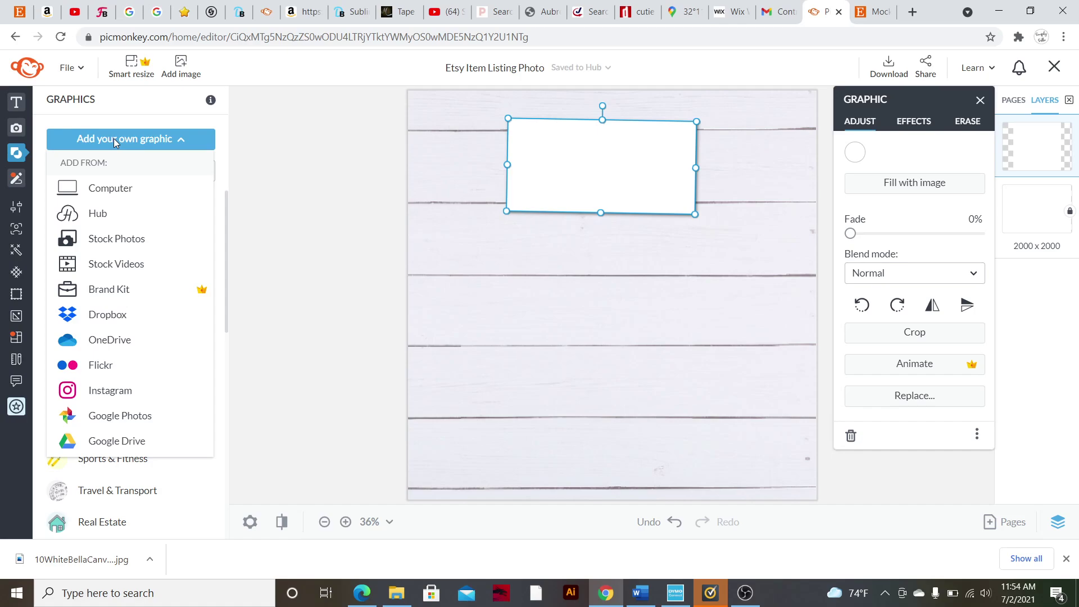
pyautogui.click(111, 190)
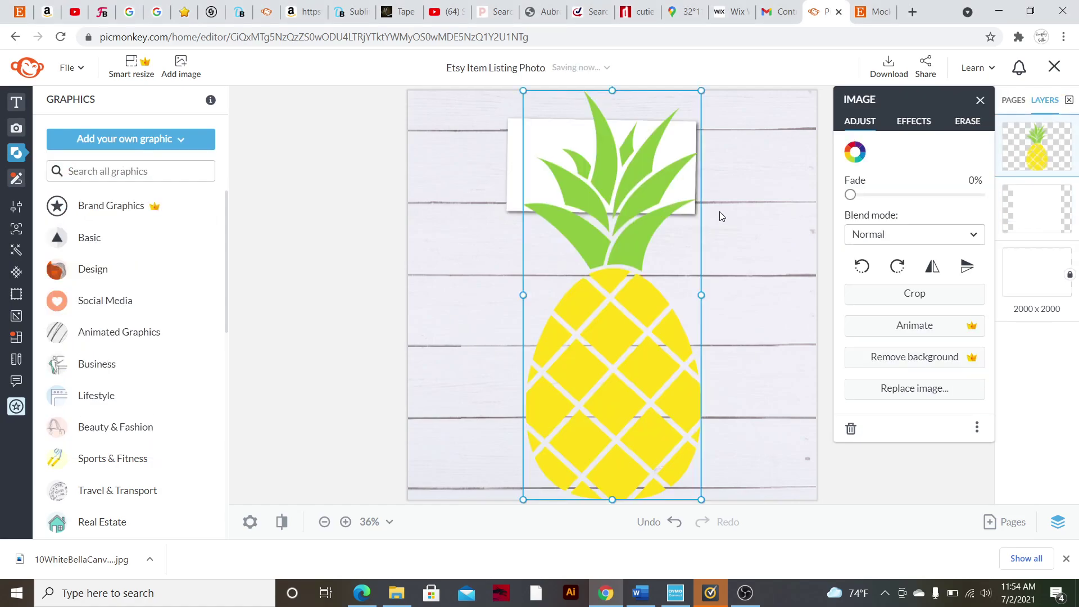
pyautogui.moveTo(635, 238); pyautogui.dragTo(565, 267)
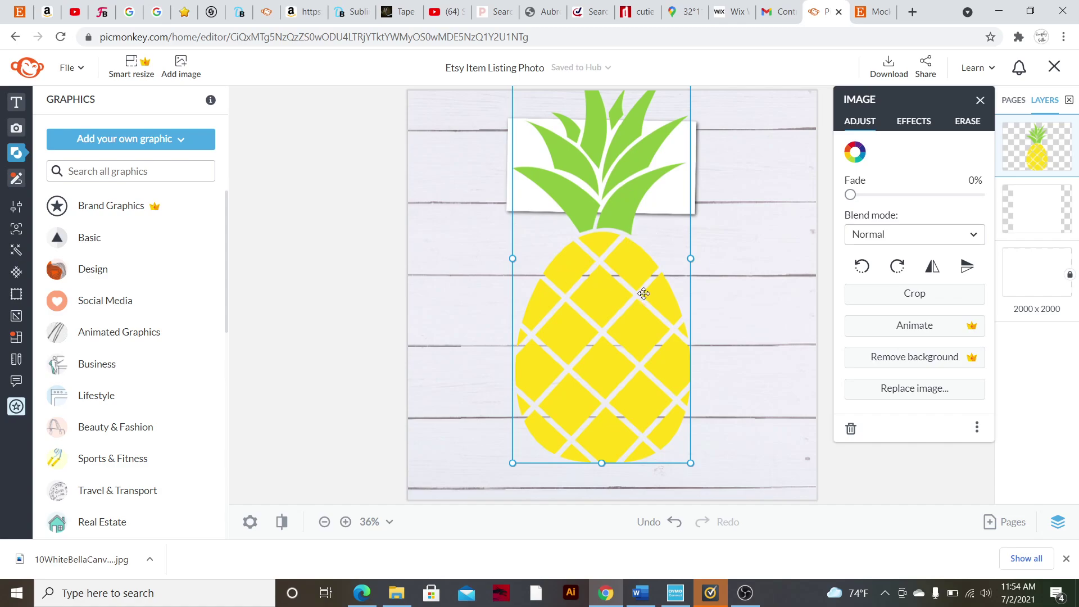
pyautogui.moveTo(640, 285); pyautogui.dragTo(610, 298)
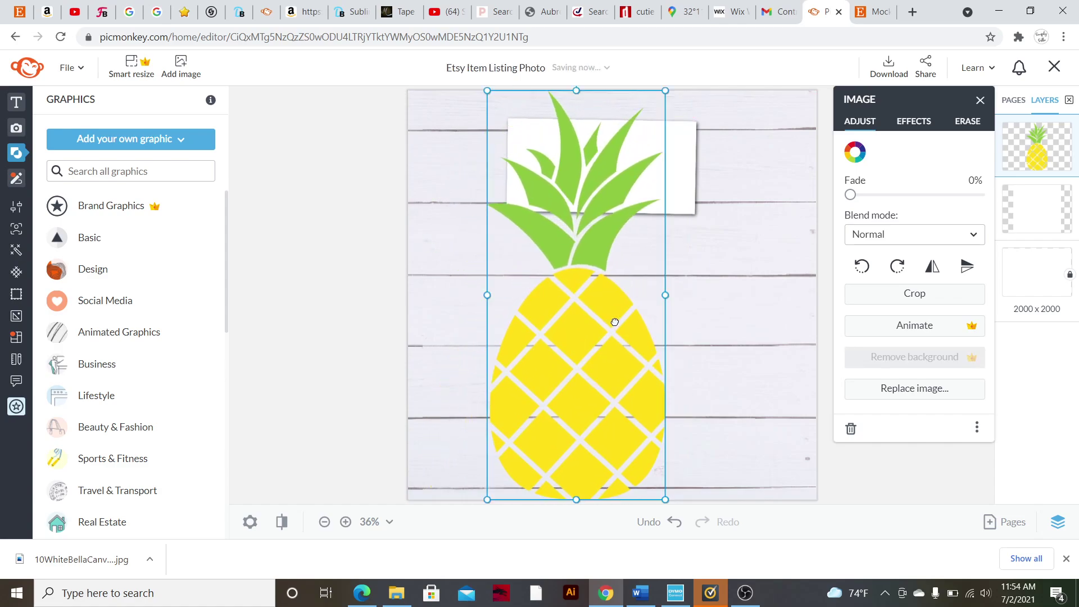
pyautogui.moveTo(485, 91); pyautogui.dragTo(590, 265)
pyautogui.moveTo(621, 365); pyautogui.dragTo(606, 267)
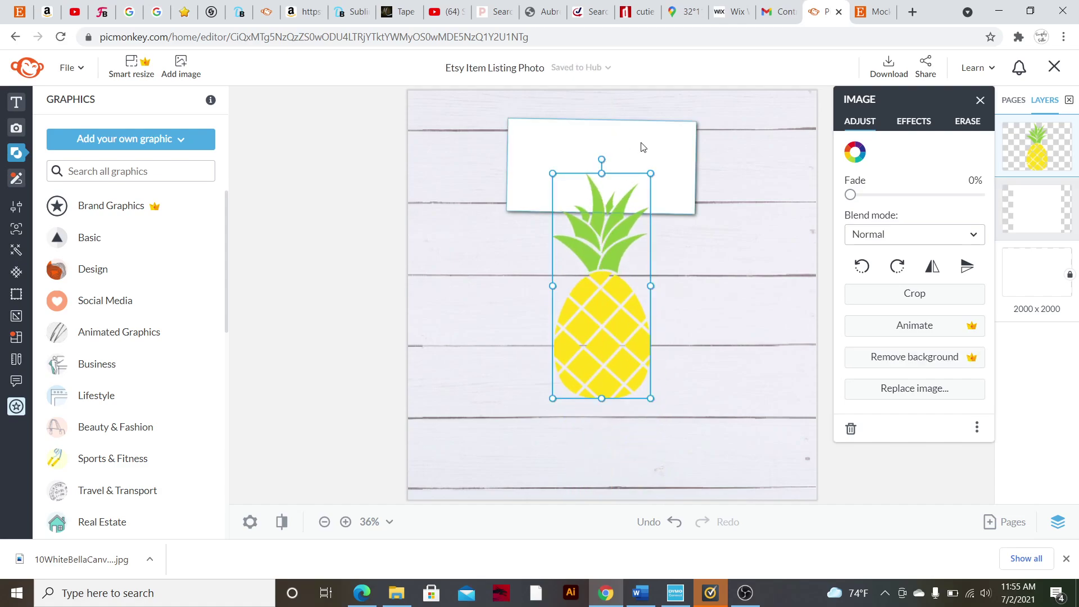
# - Move the white card behind the pineapple, lengthen it downward and narrow both sides to frame the fruit evenly
pyautogui.click(640, 169)
pyautogui.moveTo(645, 191)
pyautogui.mouseDown()
pyautogui.moveTo(643, 253)
pyautogui.moveTo(642, 188)
pyautogui.mouseUp()
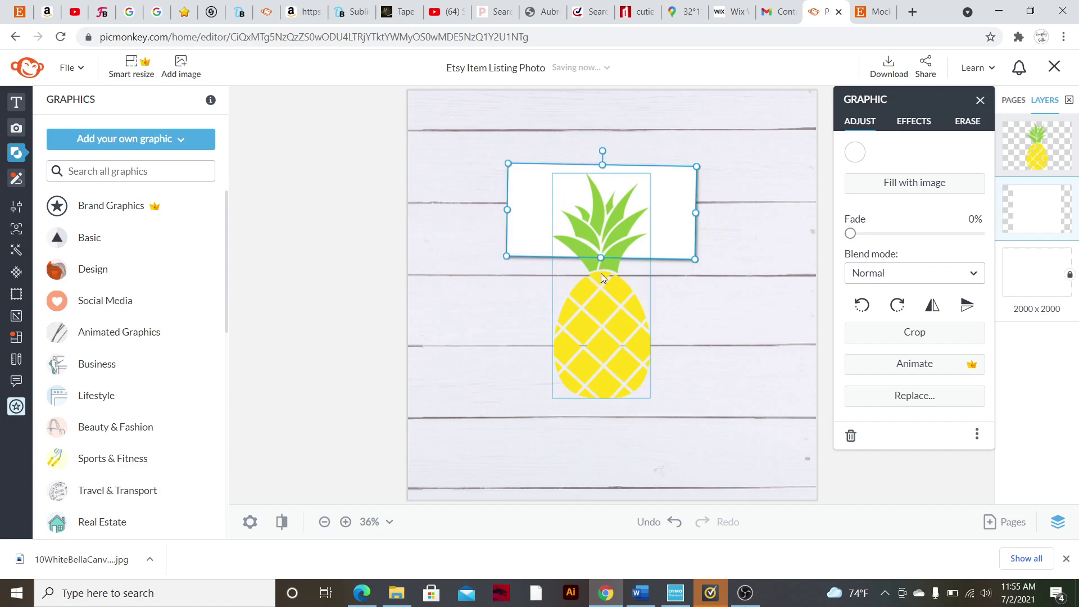
pyautogui.moveTo(600, 258); pyautogui.dragTo(599, 408)
pyautogui.moveTo(505, 287); pyautogui.dragTo(541, 288)
pyautogui.moveTo(696, 288); pyautogui.dragTo(667, 288)
pyautogui.moveTo(416, 219); pyautogui.dragTo(447, 228)
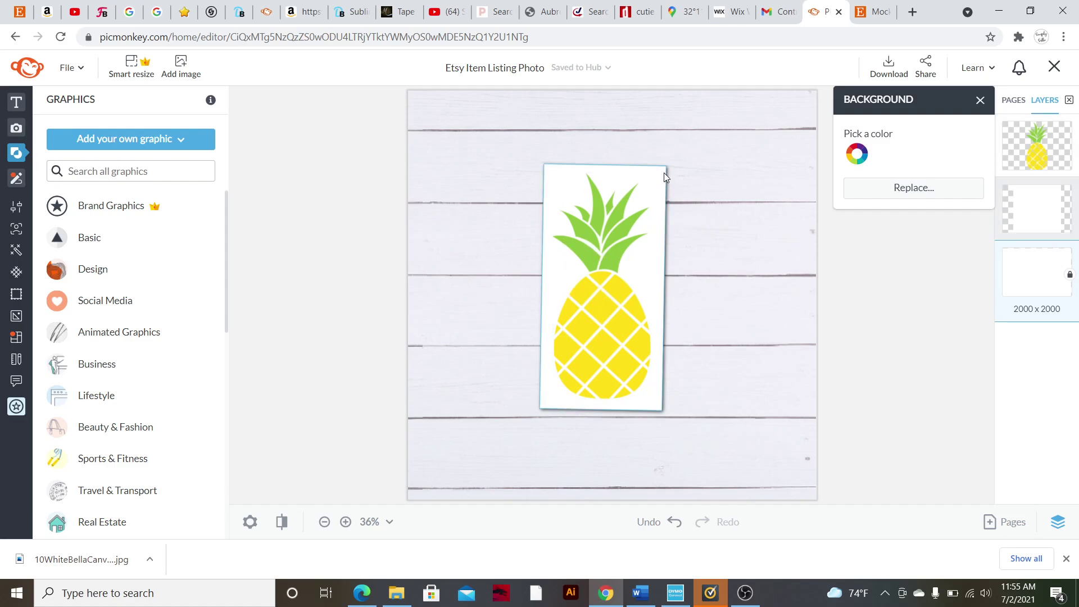
# - Resize the pineapple and white card together and center them on the wood plank canvas
pyautogui.moveTo(497, 182); pyautogui.dragTo(681, 407)
pyautogui.moveTo(622, 320); pyautogui.dragTo(631, 305)
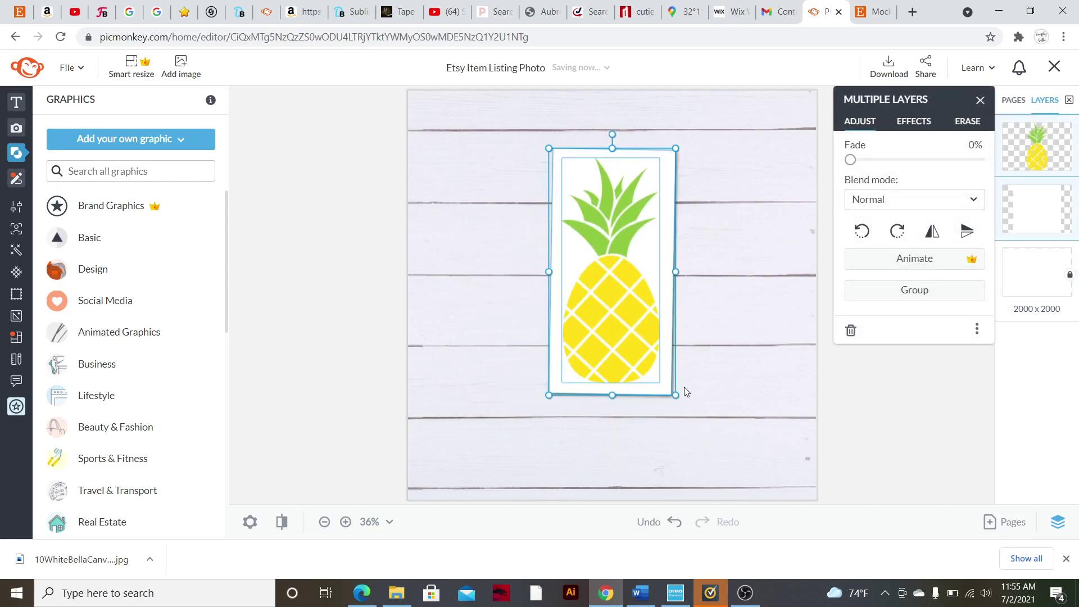
pyautogui.moveTo(677, 397); pyautogui.dragTo(744, 433)
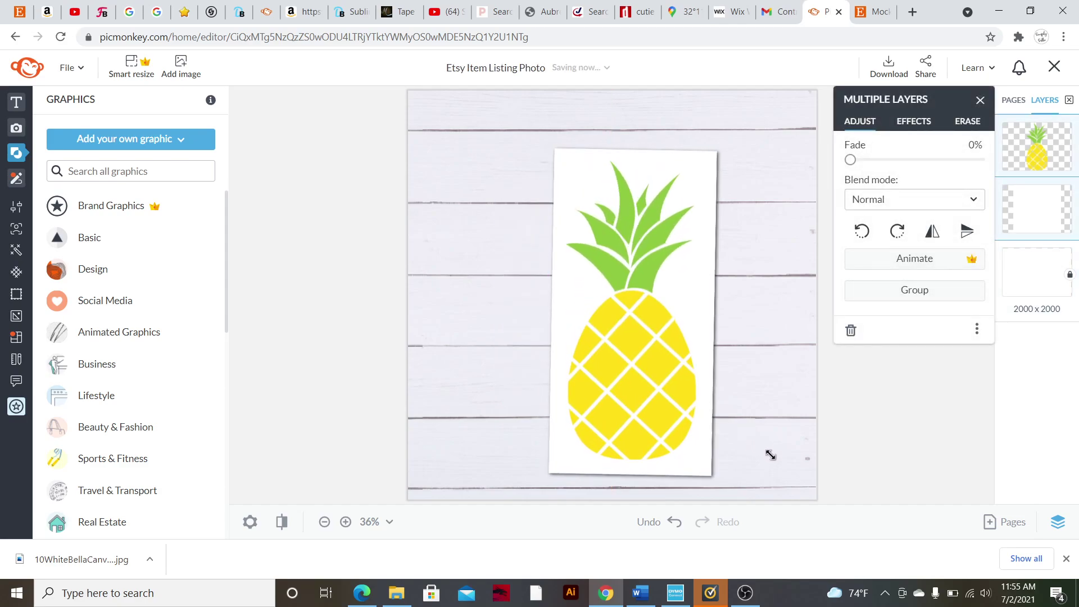
pyautogui.moveTo(622, 360); pyautogui.dragTo(592, 325)
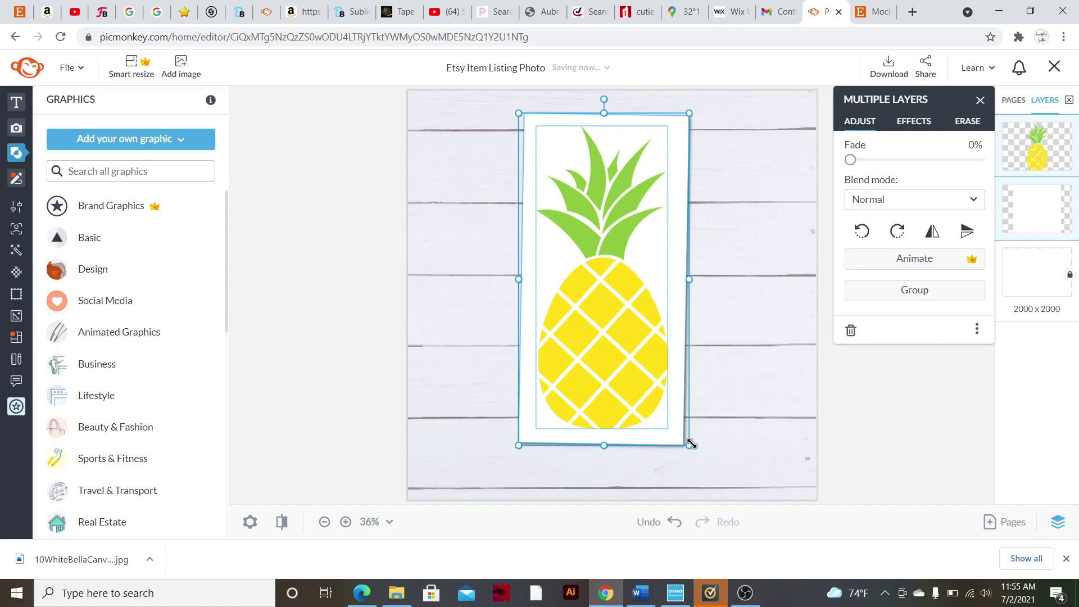
pyautogui.moveTo(687, 444); pyautogui.dragTo(650, 369)
pyautogui.moveTo(597, 278); pyautogui.dragTo(624, 326)
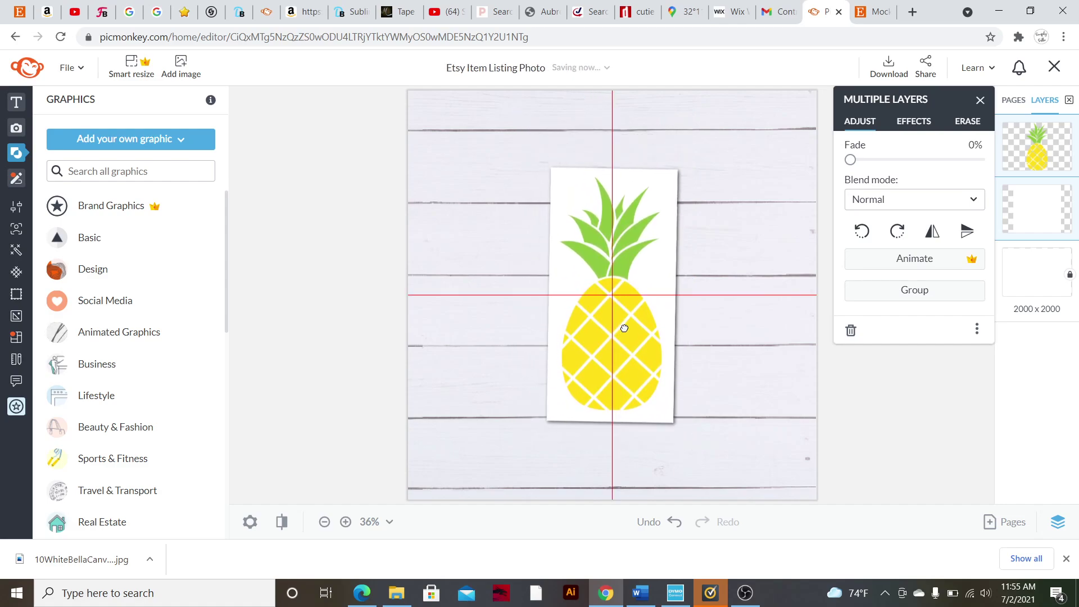
pyautogui.moveTo(624, 329)
pyautogui.mouseDown()
pyautogui.moveTo(623, 314)
pyautogui.moveTo(621, 343)
pyautogui.moveTo(620, 330)
pyautogui.mouseUp()
pyautogui.click(737, 307)
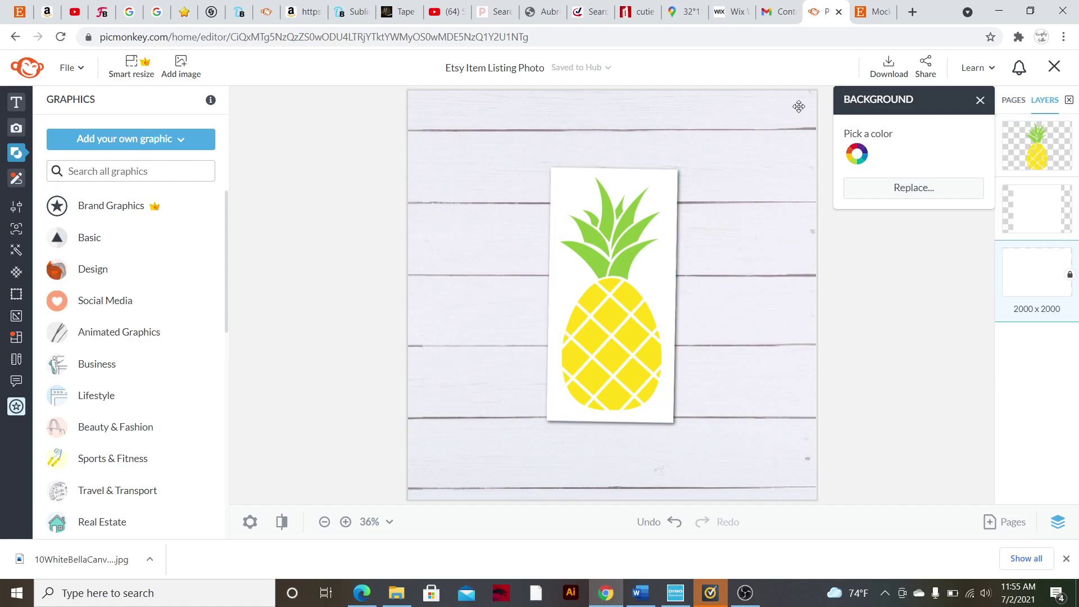
# - Open the web download options for the pineapple mockup and set the file type to JPG image
pyautogui.click(896, 75)
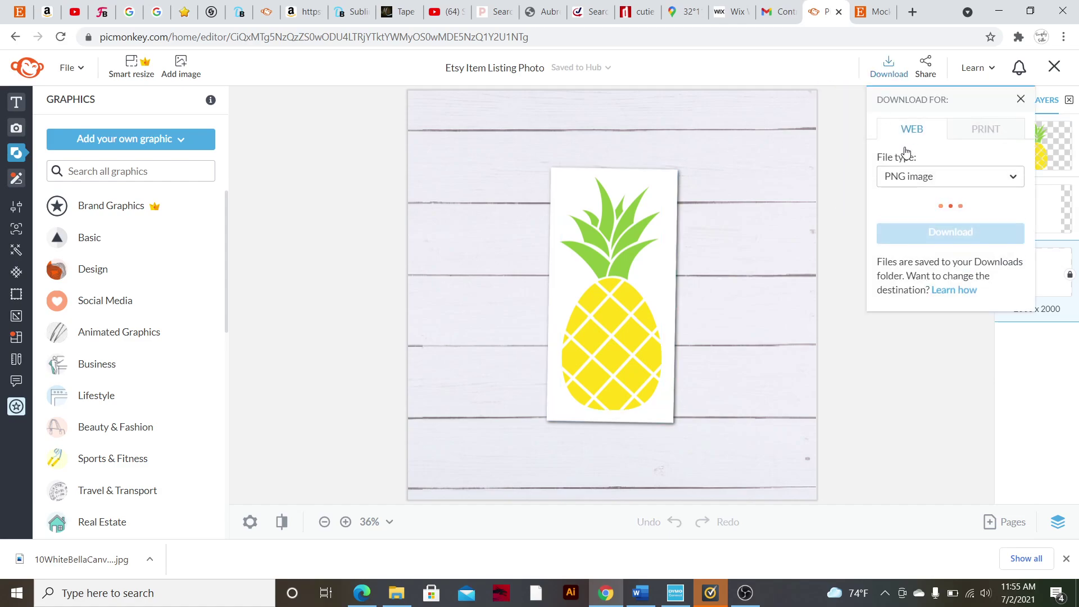
pyautogui.click(922, 177)
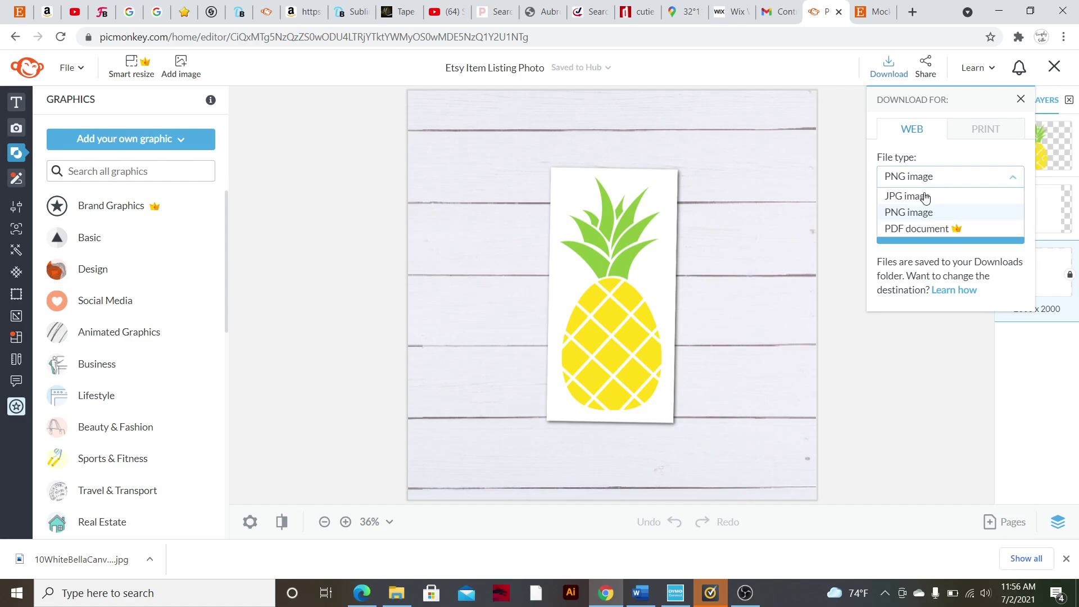
pyautogui.click(926, 195)
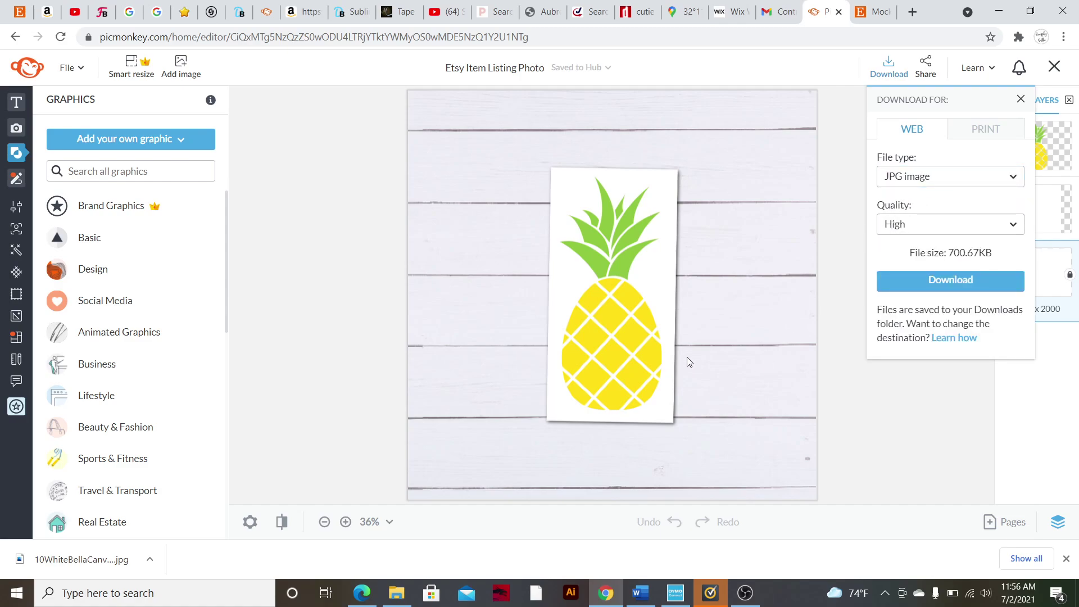
pyautogui.click(871, 426)
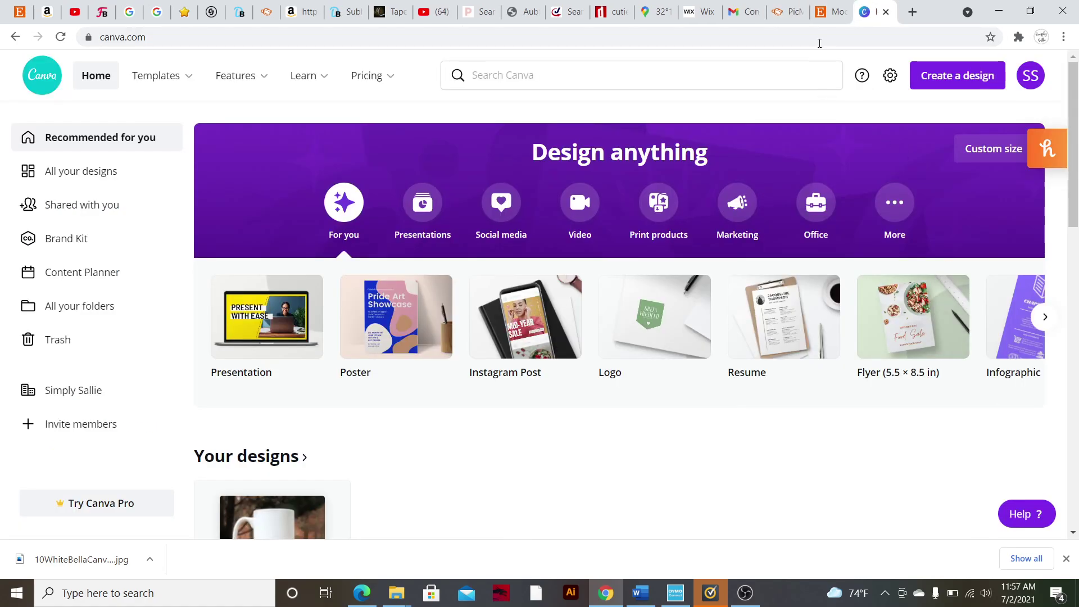
# - In Canva, create a photo-edit design from the white Bella Canvas T-shirt image
pyautogui.click(962, 72)
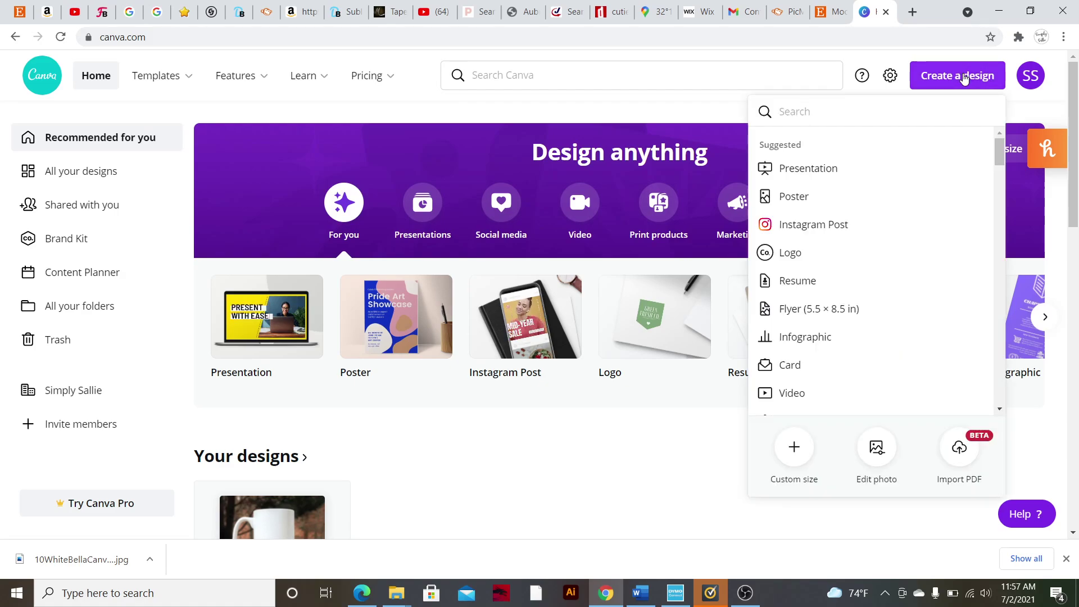
pyautogui.click(877, 447)
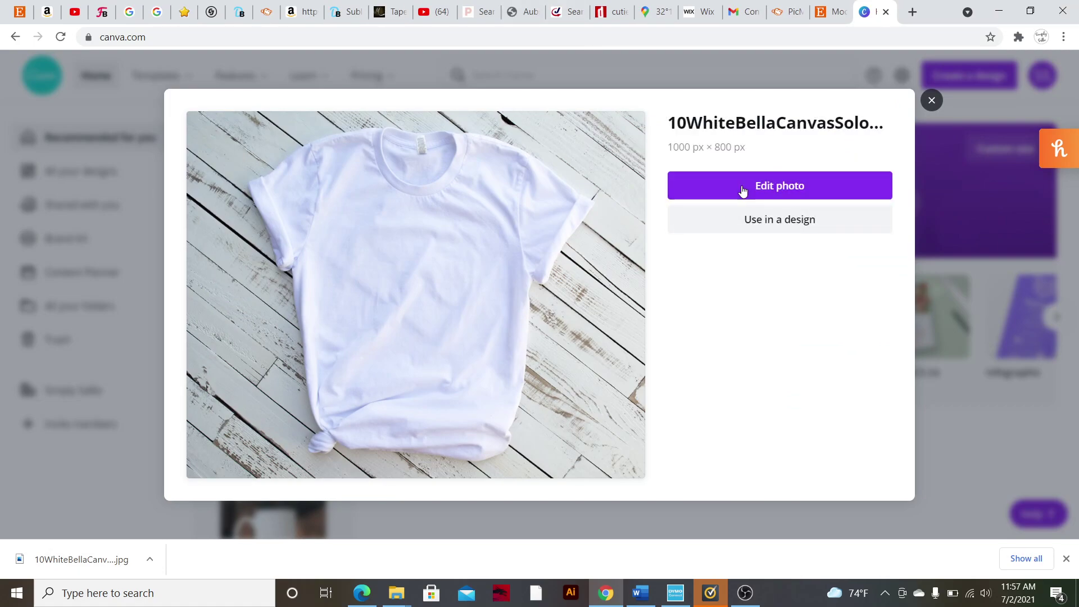
pyautogui.click(768, 188)
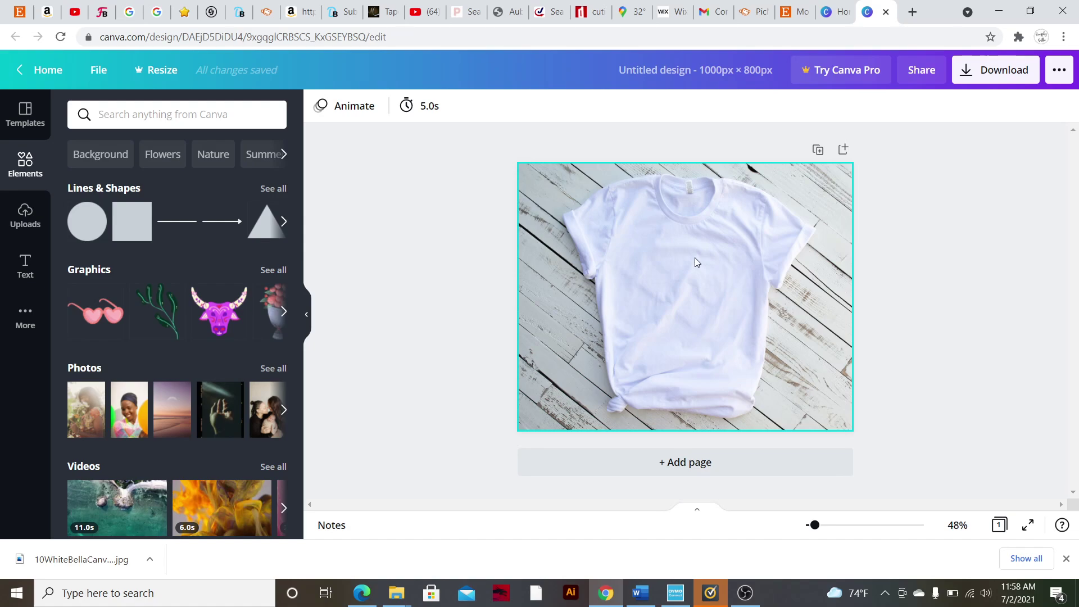
# - Add the uploaded Anti-Social Butterfly graphic to the T-shirt photo, shrink it and center it on the shirt's chest
pyautogui.click(22, 224)
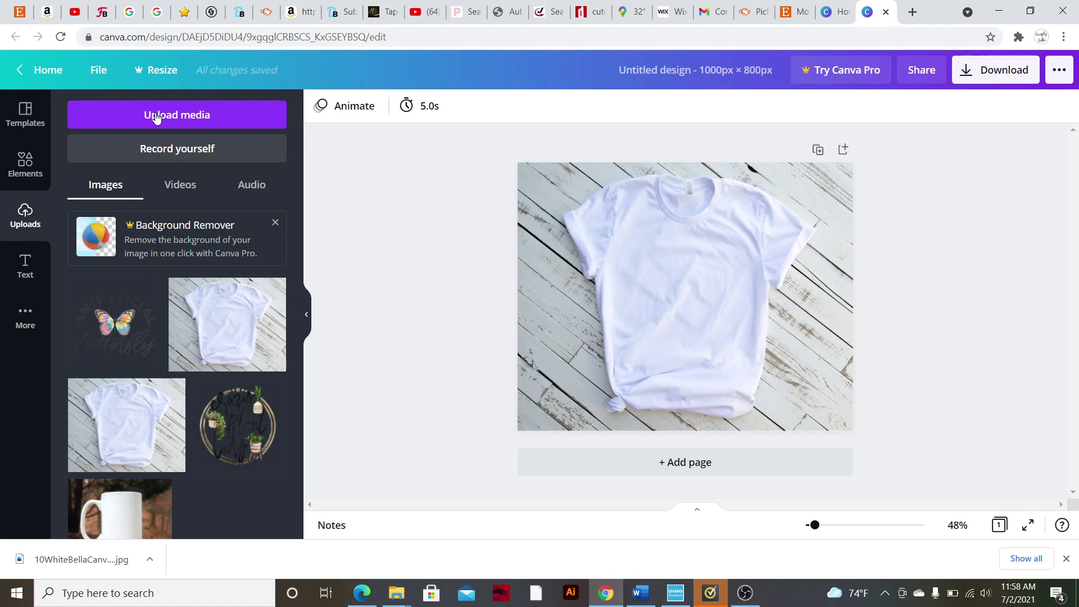
pyautogui.click(114, 332)
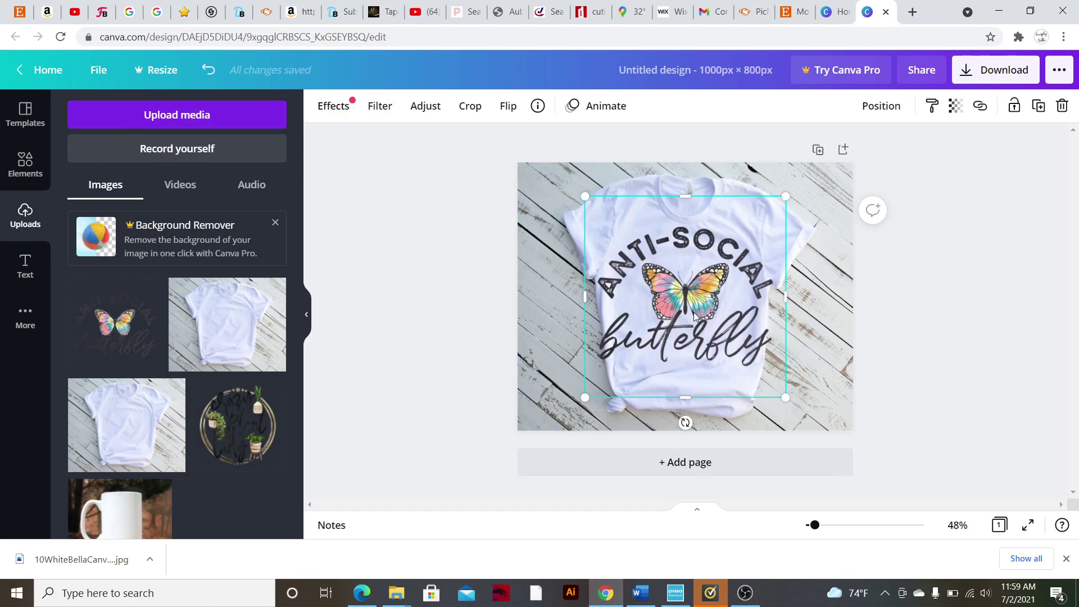
pyautogui.moveTo(694, 315)
pyautogui.mouseDown()
pyautogui.moveTo(694, 307)
pyautogui.moveTo(680, 323)
pyautogui.moveTo(694, 315)
pyautogui.mouseUp()
pyautogui.moveTo(586, 201); pyautogui.dragTo(651, 260)
pyautogui.moveTo(702, 323); pyautogui.dragTo(692, 294)
pyautogui.scroll(1, 821, 179)
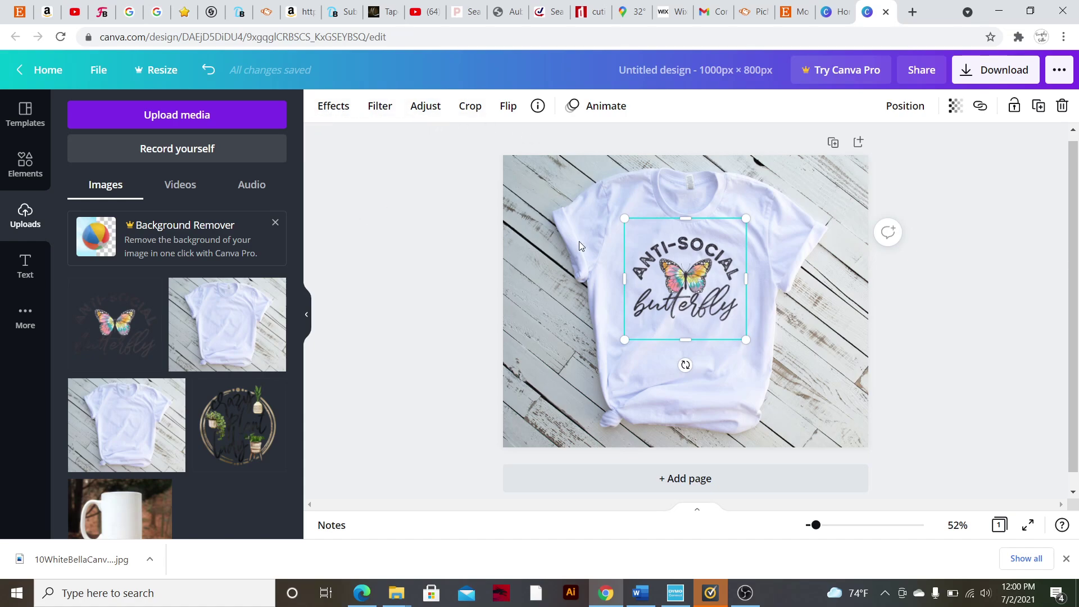
# - Open the download options for the finished T-shirt design and set the file type to JPG
pyautogui.click(831, 275)
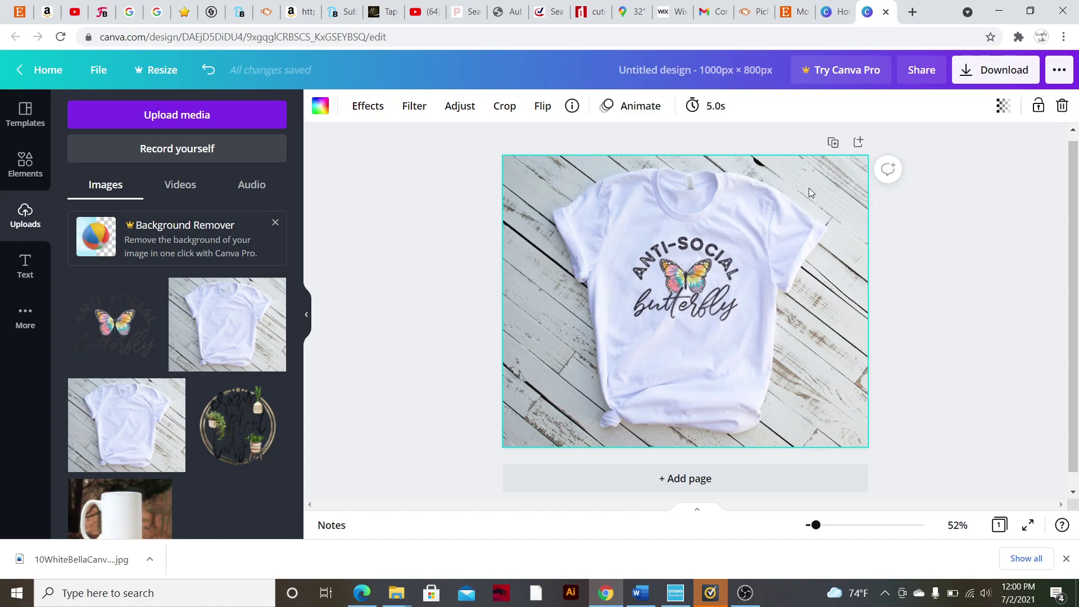
pyautogui.click(978, 77)
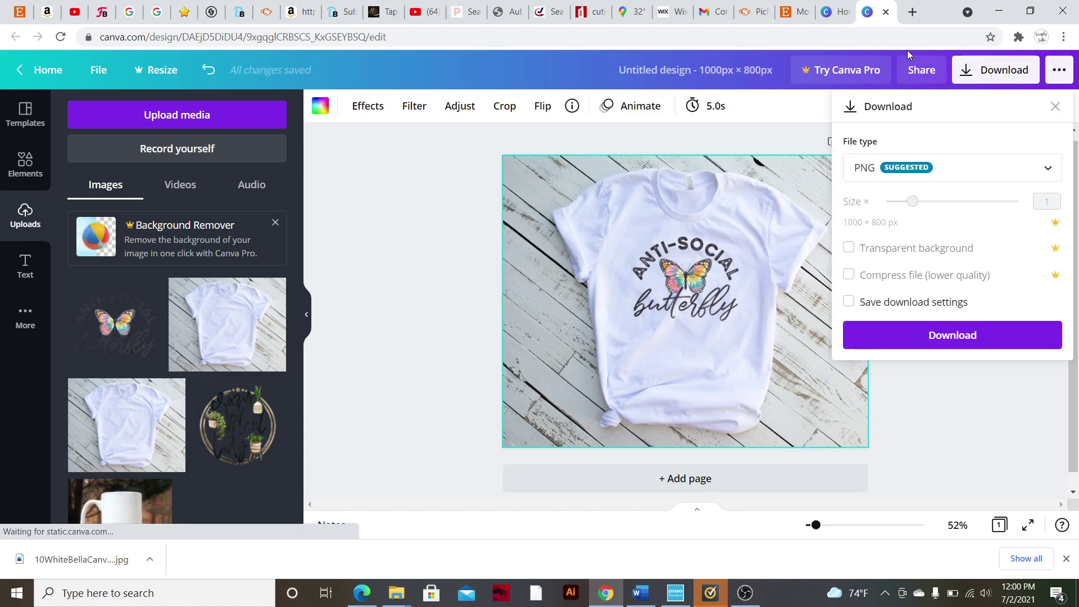
pyautogui.click(984, 164)
pyautogui.click(910, 224)
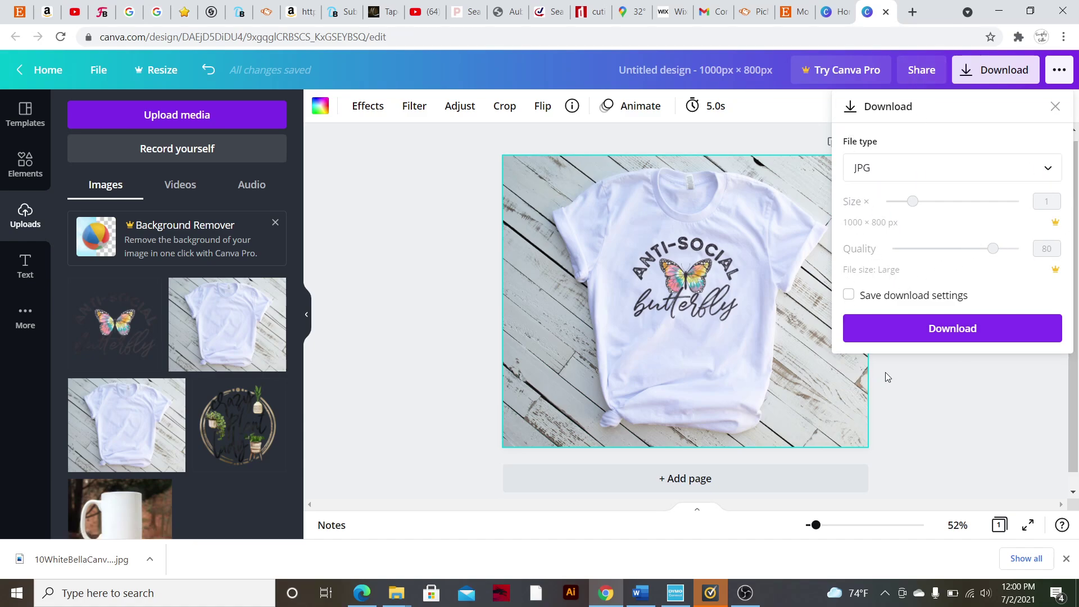
pyautogui.click(487, 298)
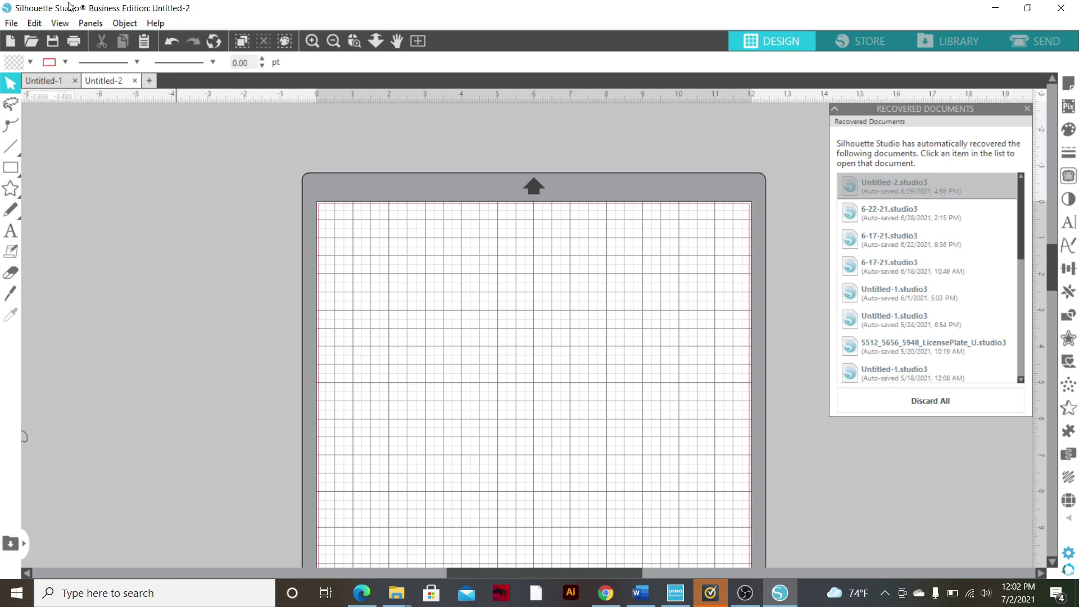
# - In Silhouette Studio, merge the white coffee mug photo into the open document
pyautogui.click(17, 26)
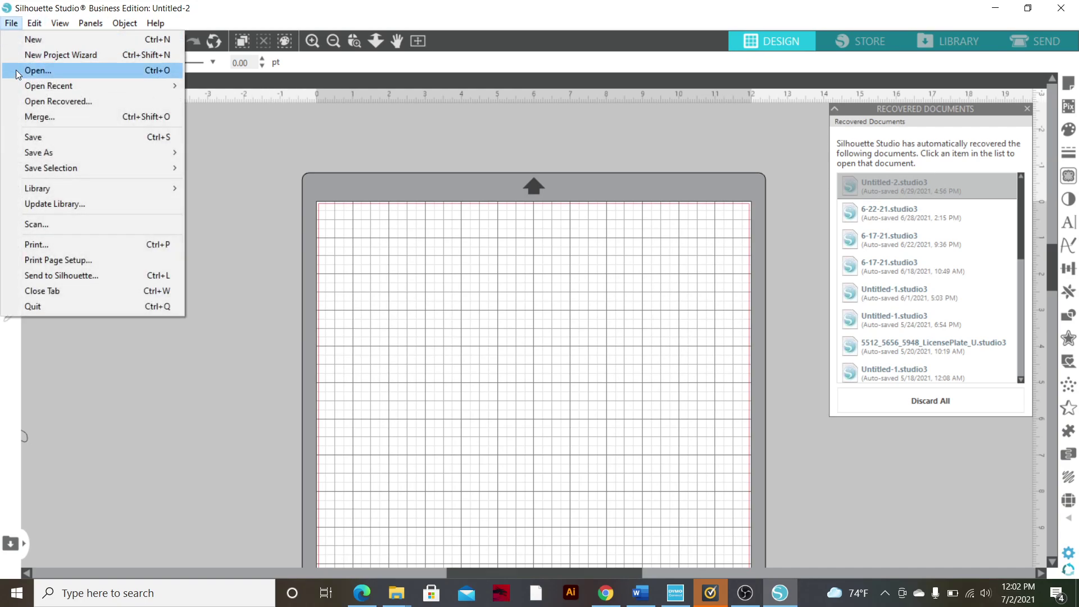
pyautogui.click(43, 118)
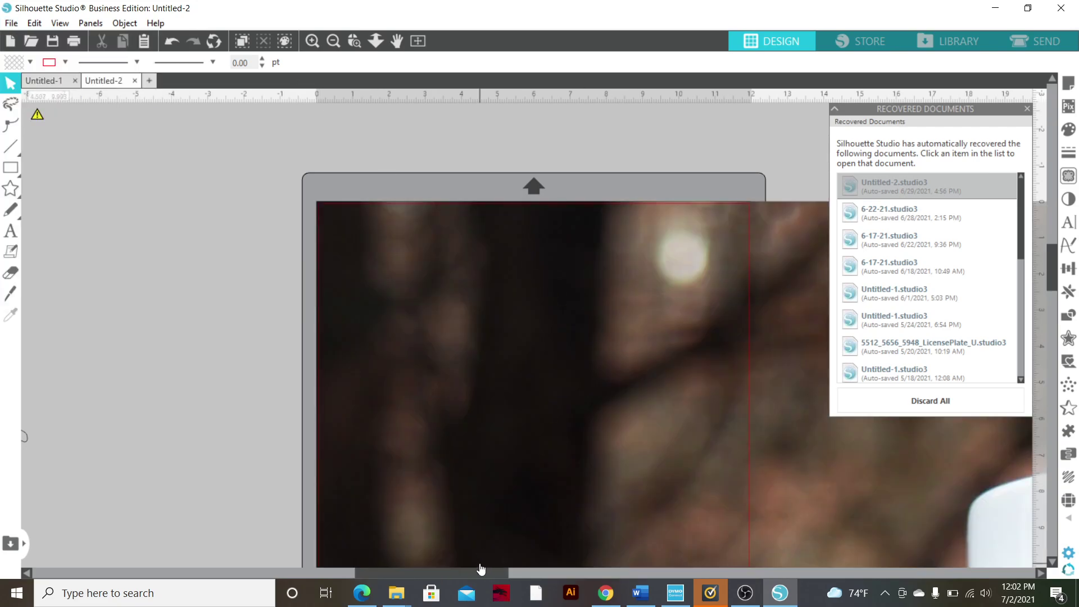
# - Shrink the mug photo to about 28.9 by 23.1 in and place it beside the cutting mat
pyautogui.moveTo(480, 569); pyautogui.dragTo(686, 547)
pyautogui.scroll(-3, 640, 427)
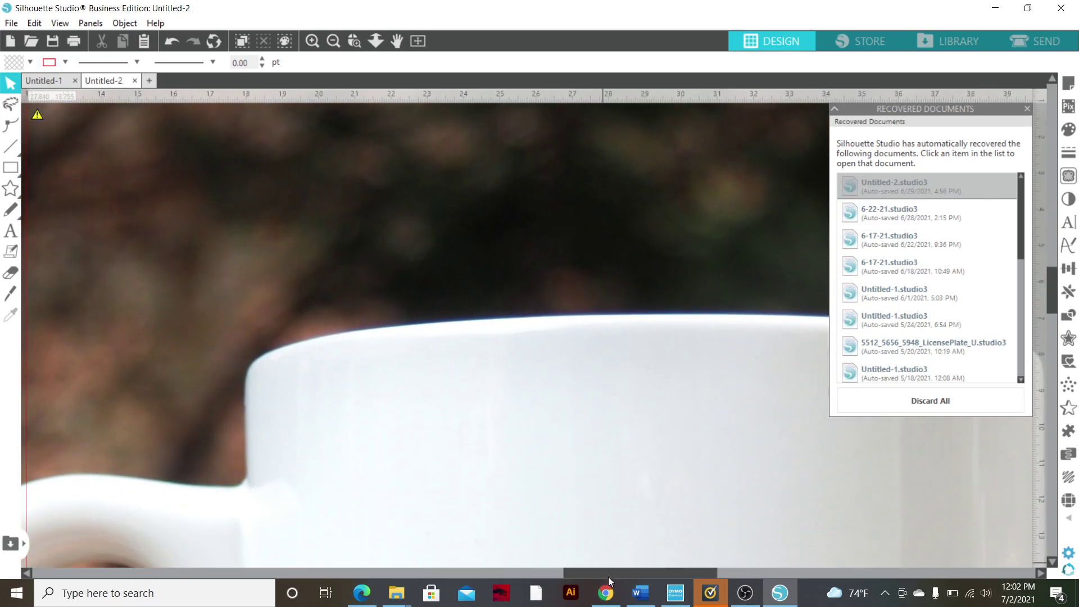
pyautogui.moveTo(609, 581); pyautogui.dragTo(575, 564)
pyautogui.click(402, 229)
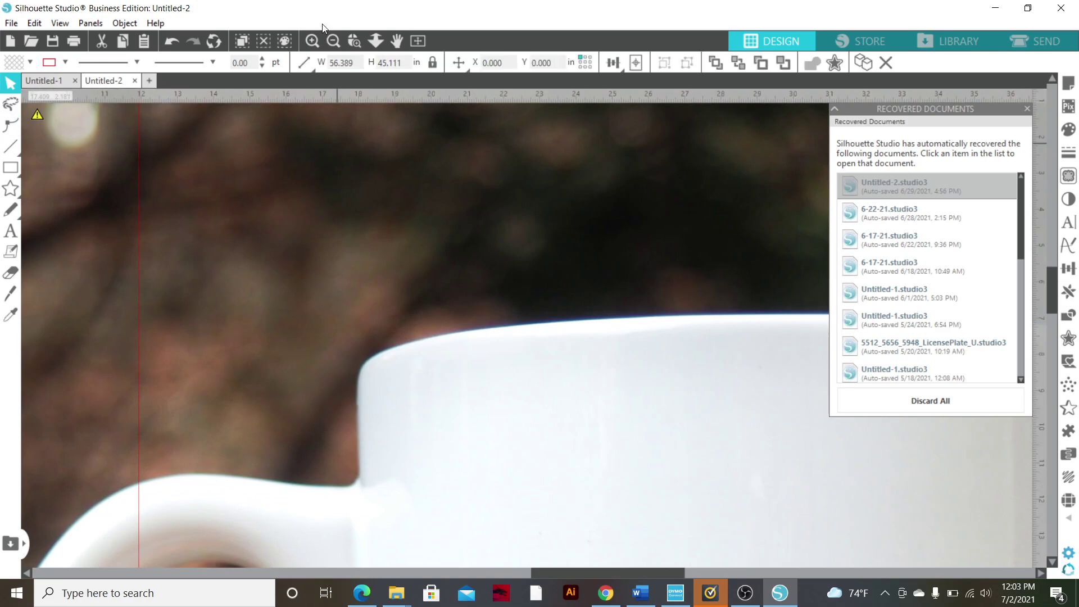
pyautogui.click(331, 41)
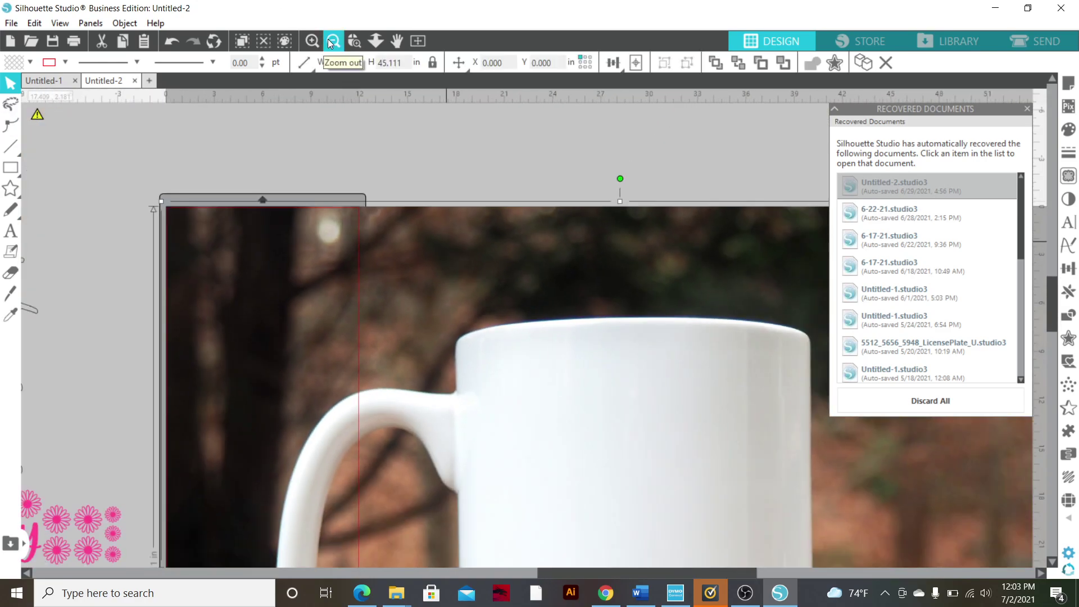
pyautogui.click(331, 42)
pyautogui.click(331, 42)
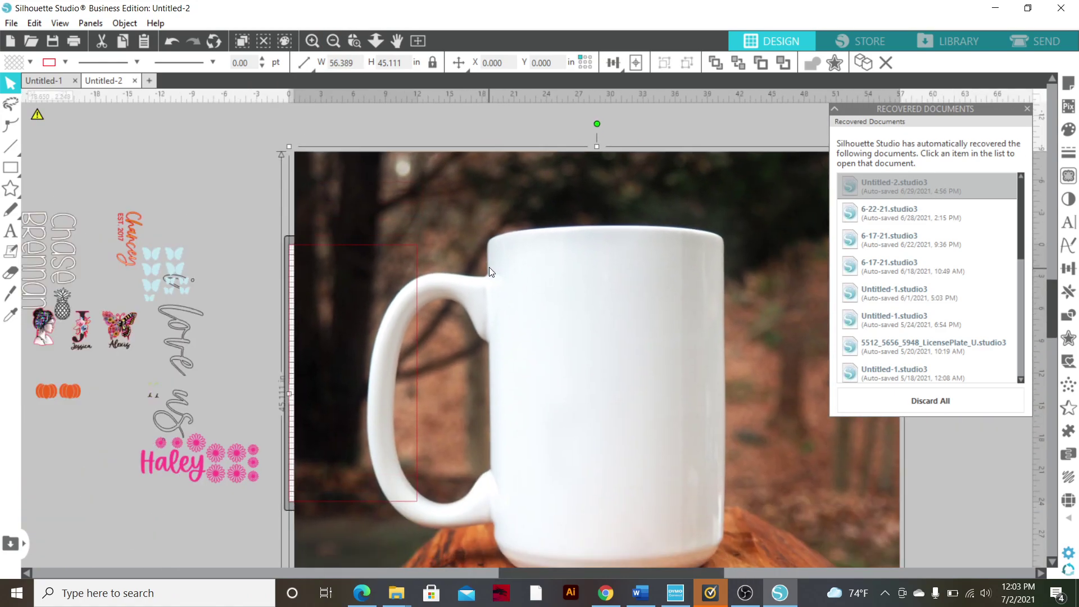
pyautogui.moveTo(490, 272); pyautogui.dragTo(493, 246)
pyautogui.moveTo(289, 119); pyautogui.dragTo(584, 357)
pyautogui.moveTo(728, 451); pyautogui.dragTo(569, 332)
pyautogui.click(312, 41)
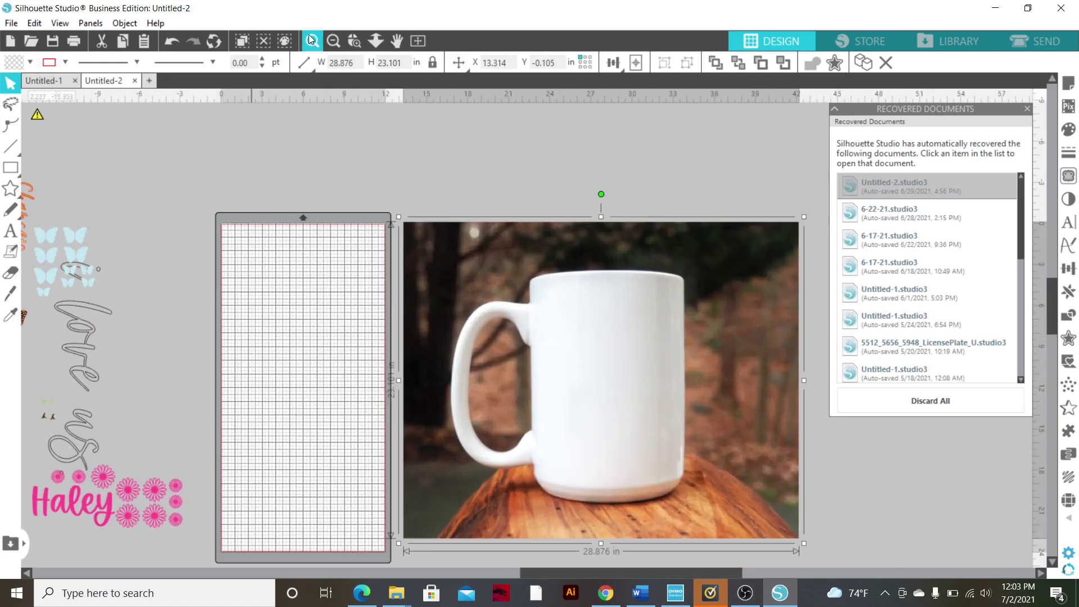
pyautogui.hscroll(4, 291, 365)
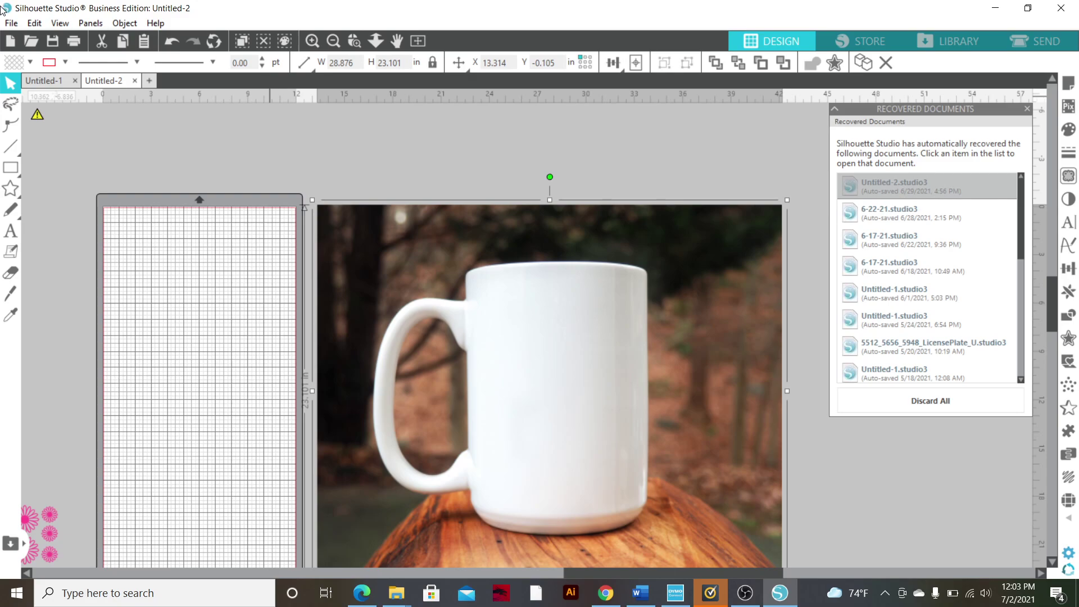
# - Merge the orange pumpkin design into the document and shift it clear of the mug photo's upper edge
pyautogui.click(16, 24)
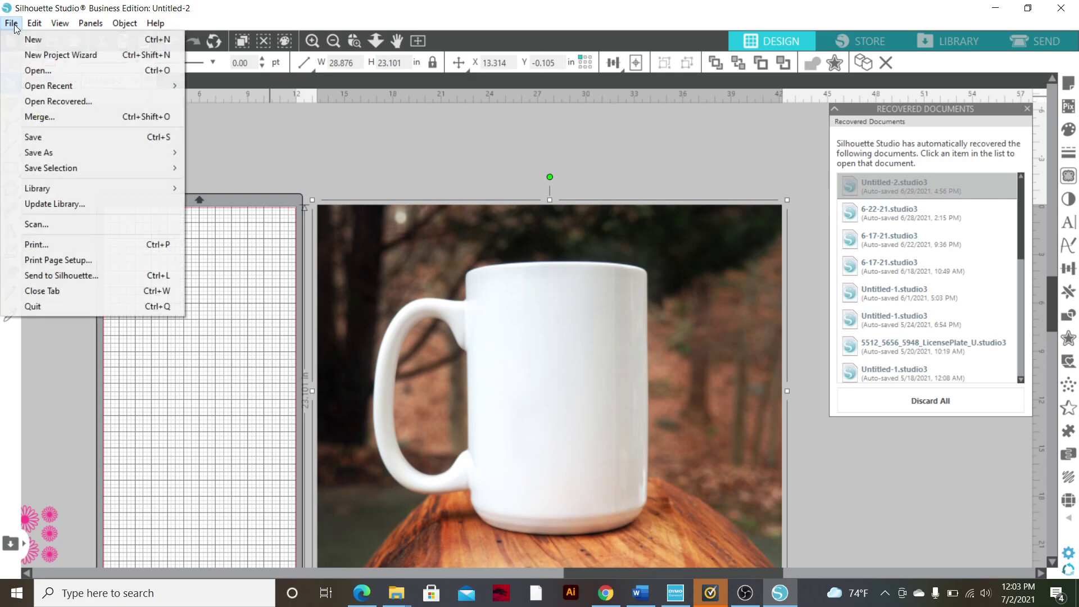
pyautogui.click(59, 117)
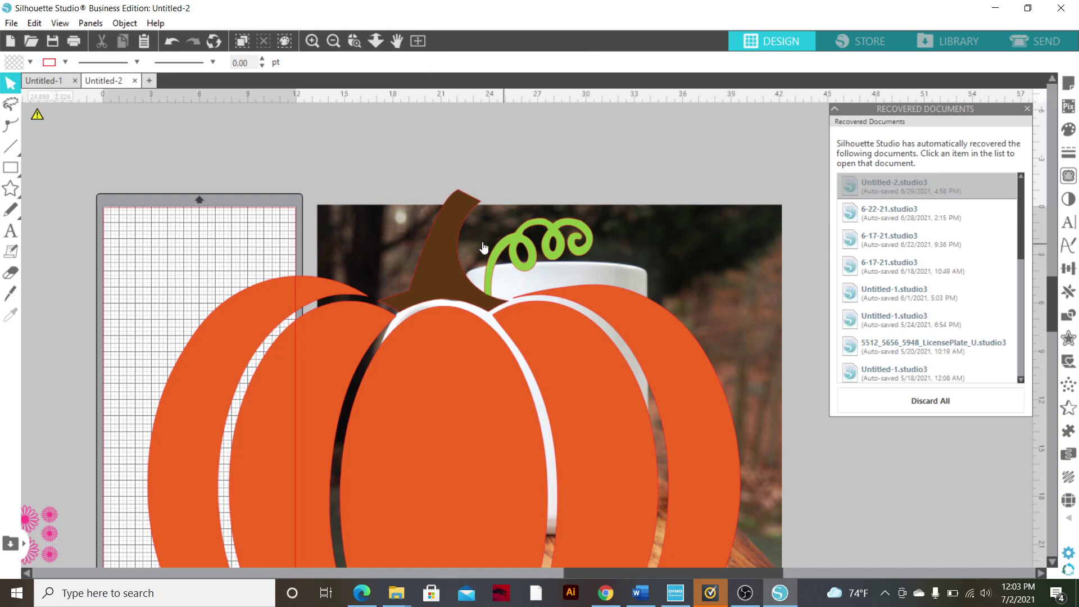
pyautogui.moveTo(483, 248); pyautogui.dragTo(398, 315)
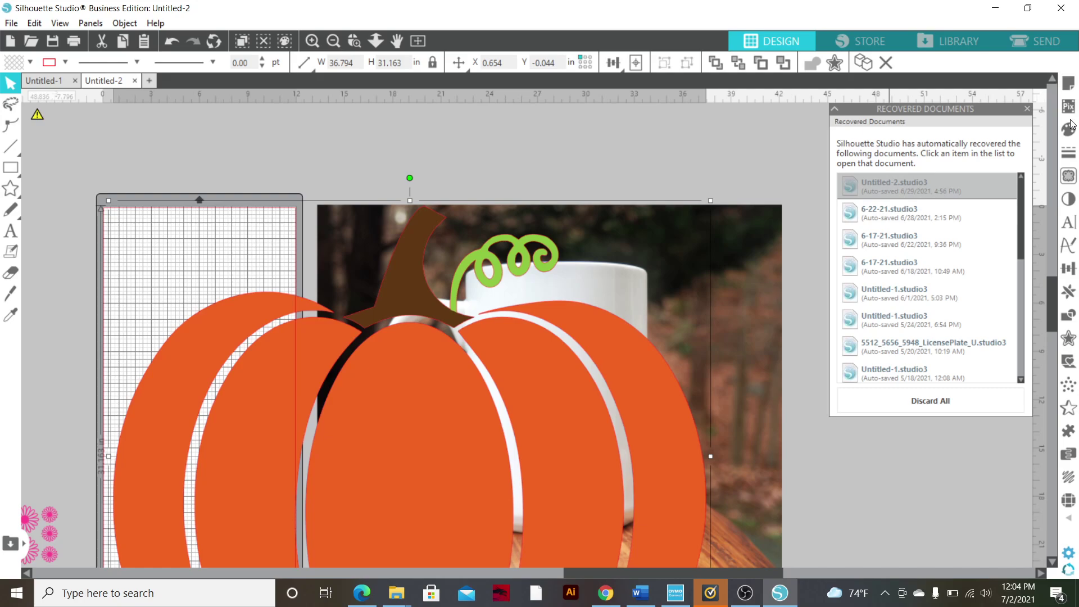
# - Set the line color of the selected pumpkin design to transparent, removing its red outline
pyautogui.click(1068, 152)
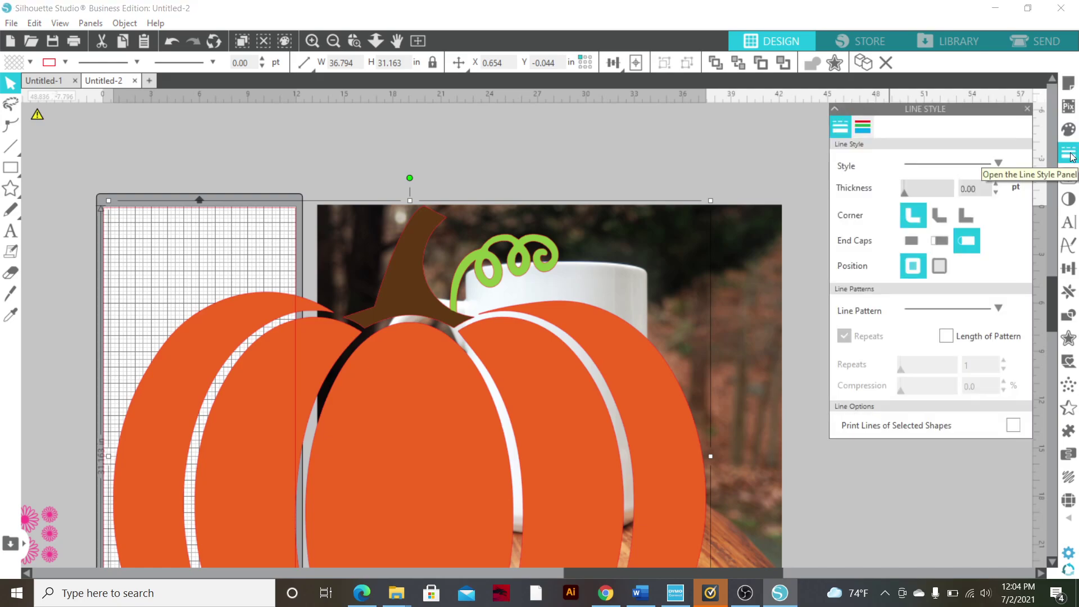
pyautogui.click(864, 129)
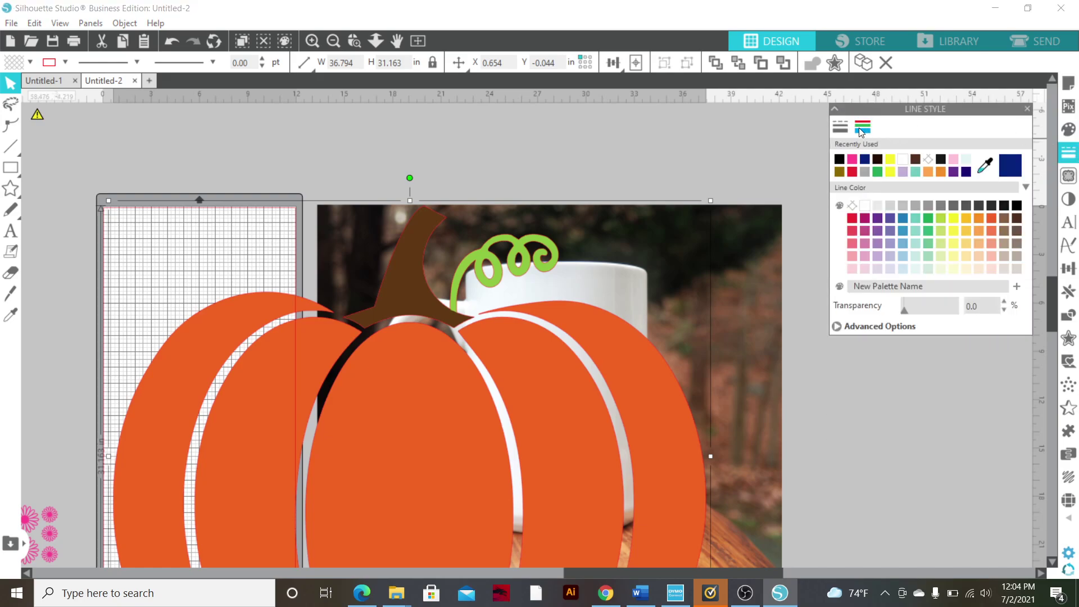
pyautogui.click(928, 159)
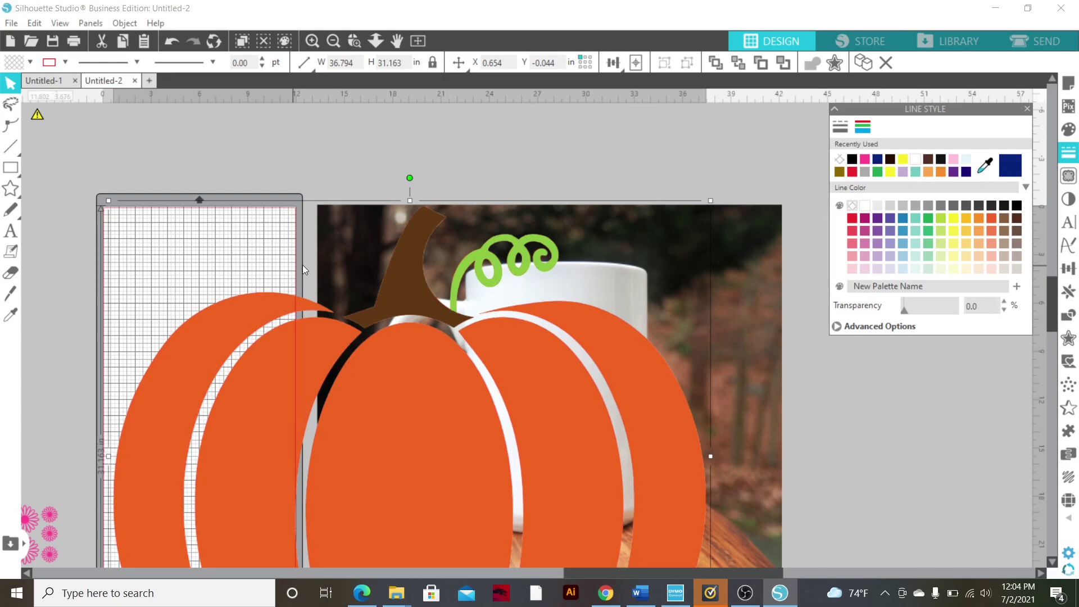
# - Shrink the pumpkin to about 10 by 8.5 in and position it on the front of the mug
pyautogui.moveTo(416, 288); pyautogui.dragTo(414, 219)
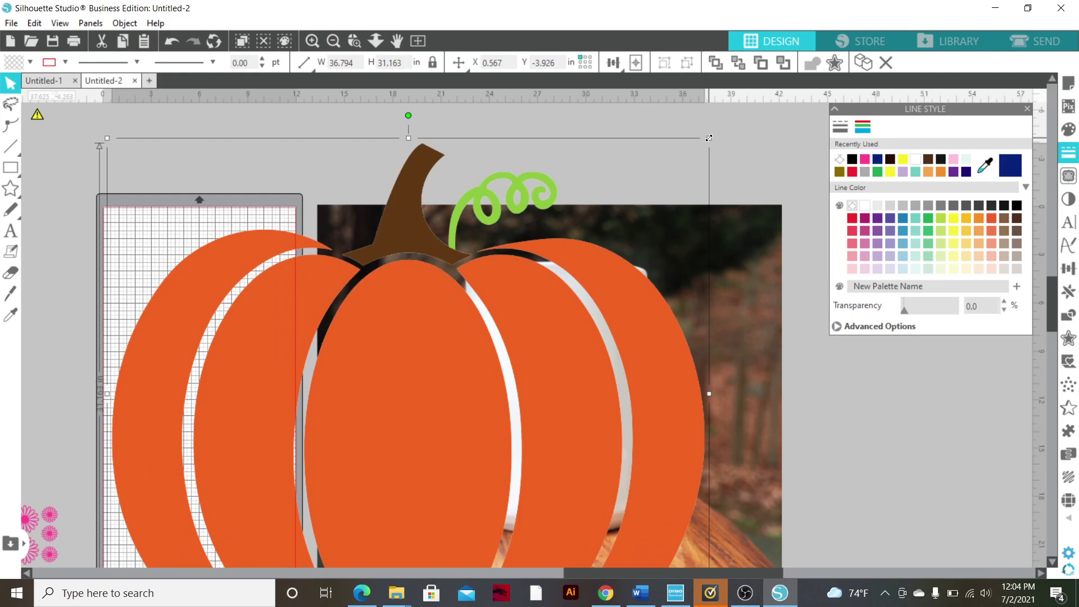
pyautogui.moveTo(709, 137); pyautogui.dragTo(313, 474)
pyautogui.moveTo(239, 531); pyautogui.dragTo(570, 342)
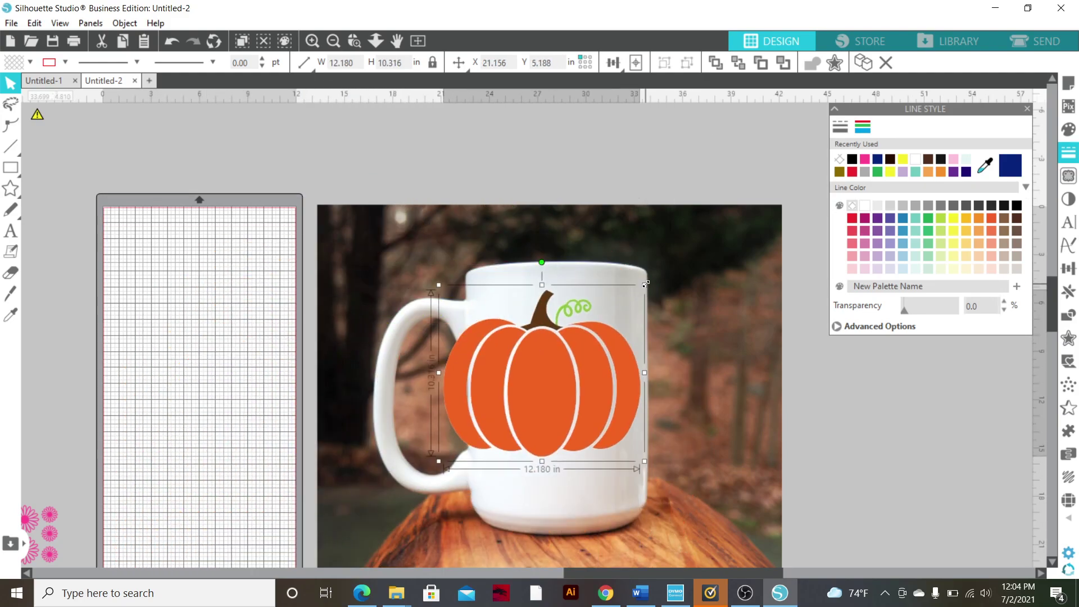
pyautogui.moveTo(646, 284); pyautogui.dragTo(599, 306)
pyautogui.moveTo(516, 394); pyautogui.dragTo(562, 379)
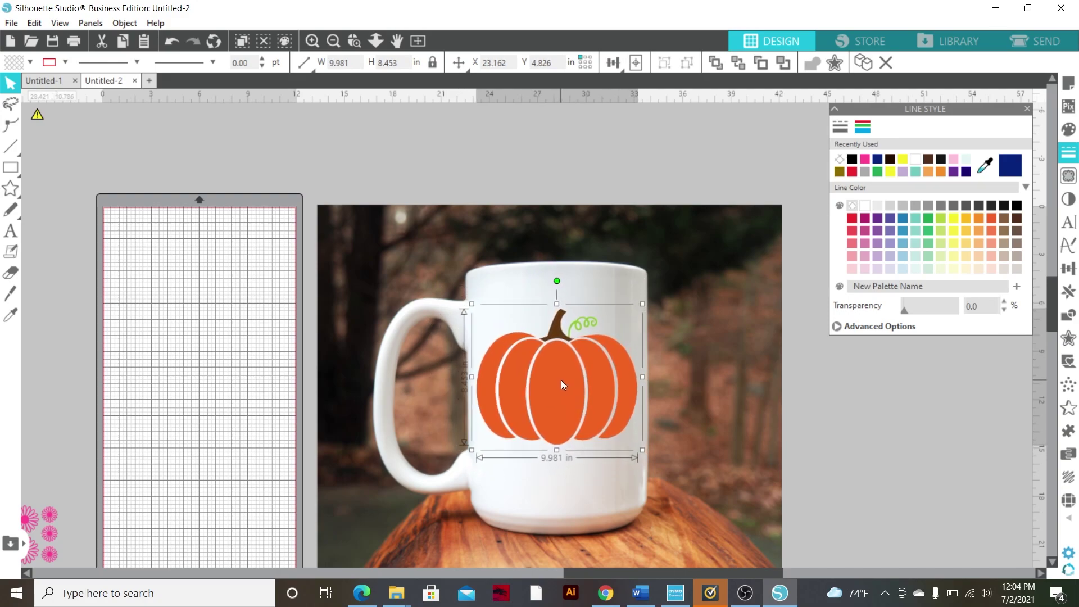
pyautogui.click(744, 404)
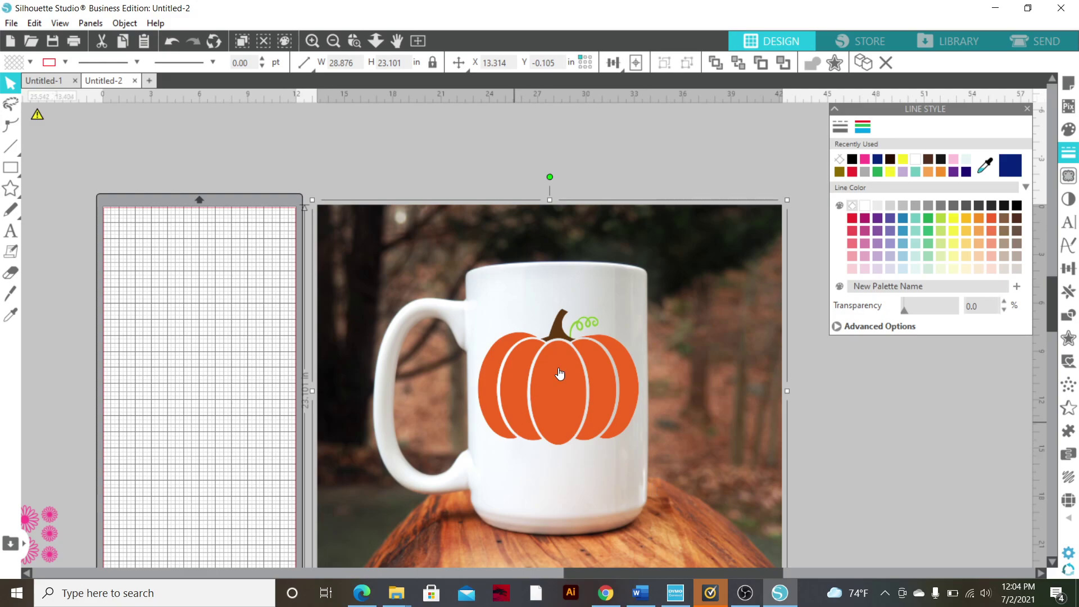
# - Add a text object containing the customer's first name below the pumpkin on the mug
pyautogui.click(11, 233)
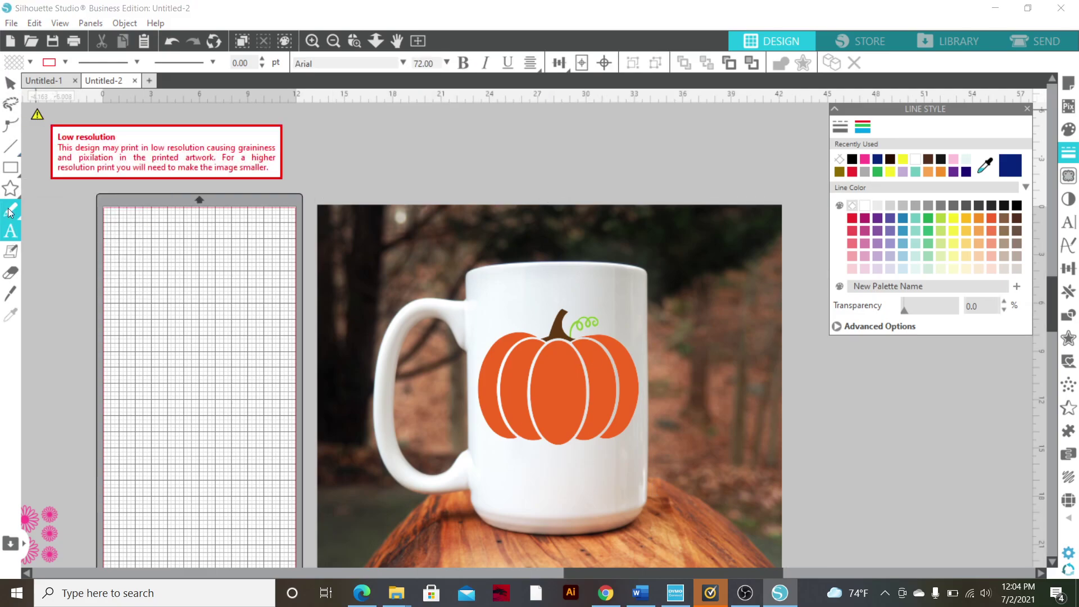
pyautogui.moveTo(11, 190)
pyautogui.click(523, 463)
pyautogui.press('Escape')
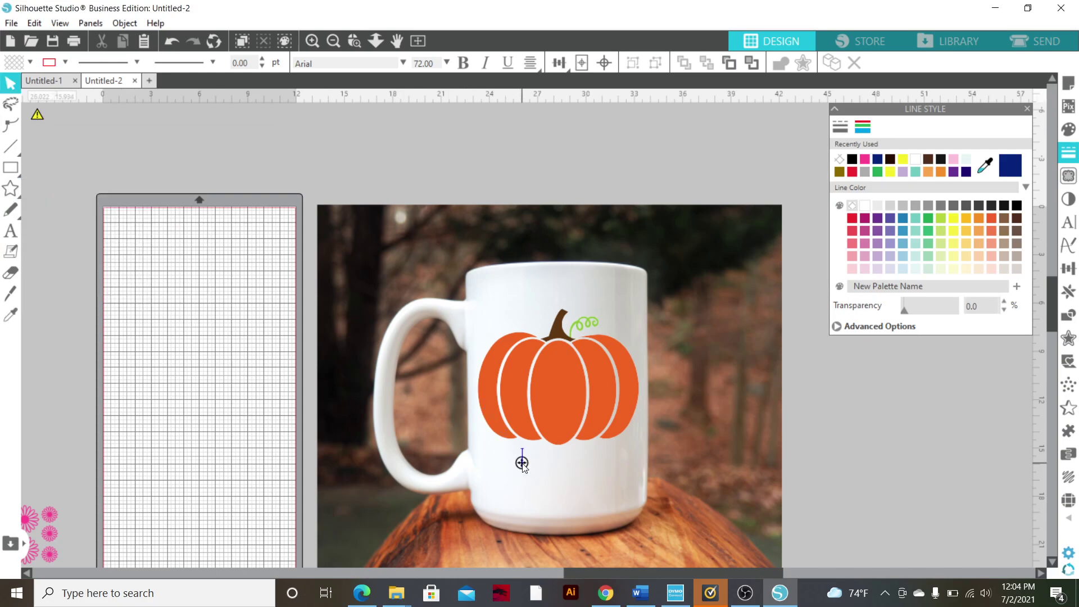
pyautogui.write('A')
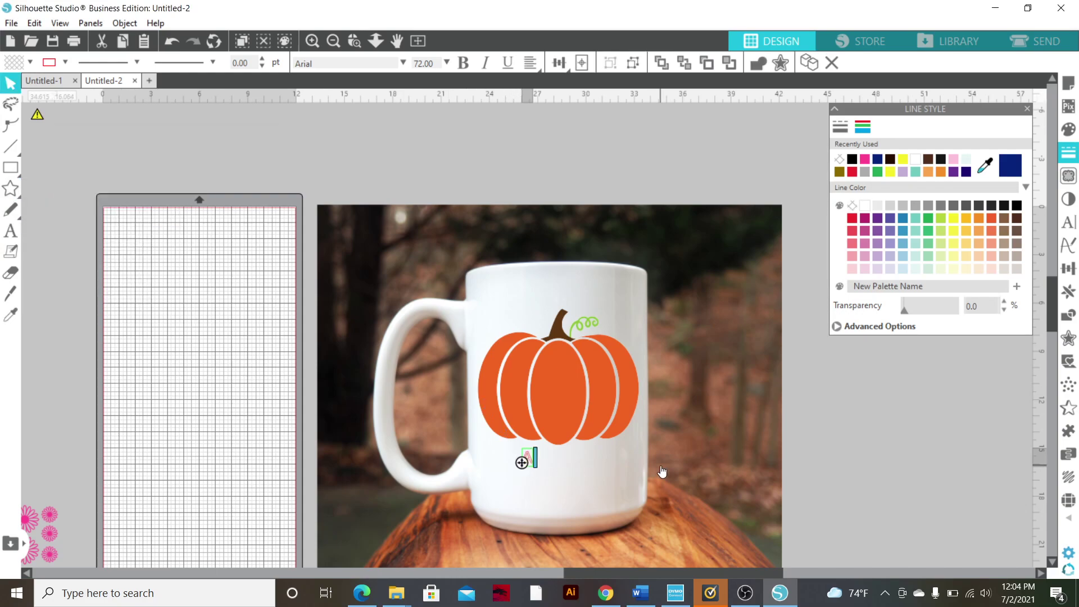
pyautogui.write('lyssa')
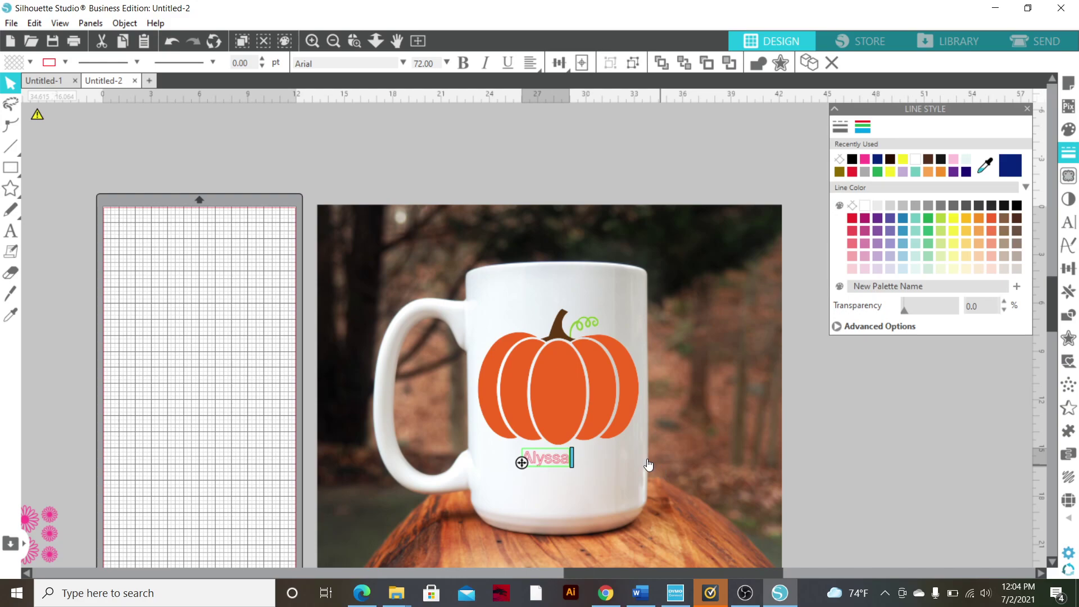
pyautogui.click(8, 84)
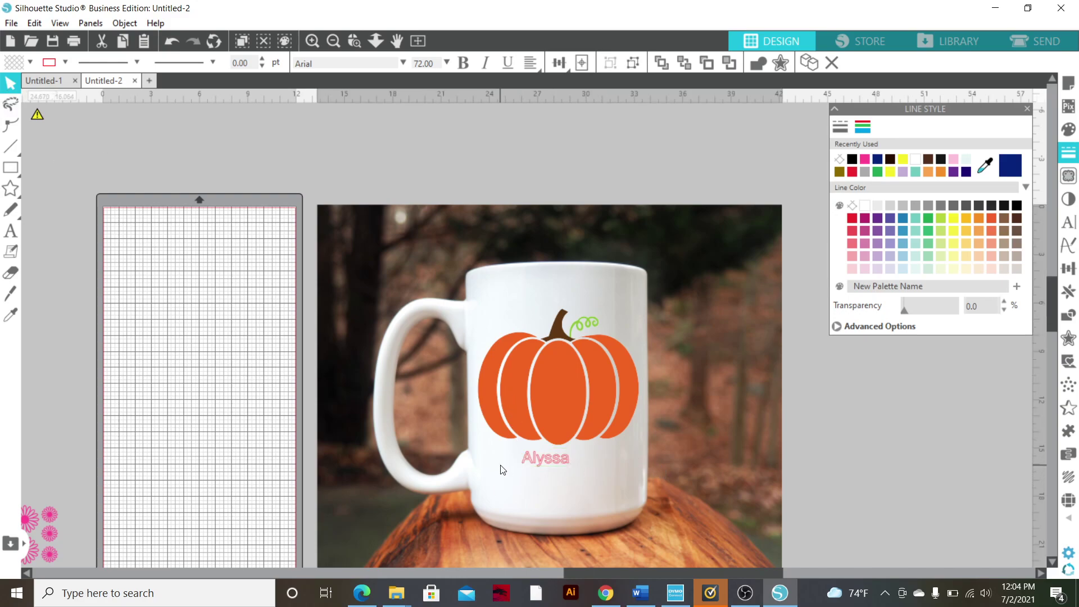
pyautogui.moveTo(501, 470)
pyautogui.mouseDown()
pyautogui.moveTo(513, 475)
pyautogui.moveTo(500, 470)
pyautogui.mouseUp()
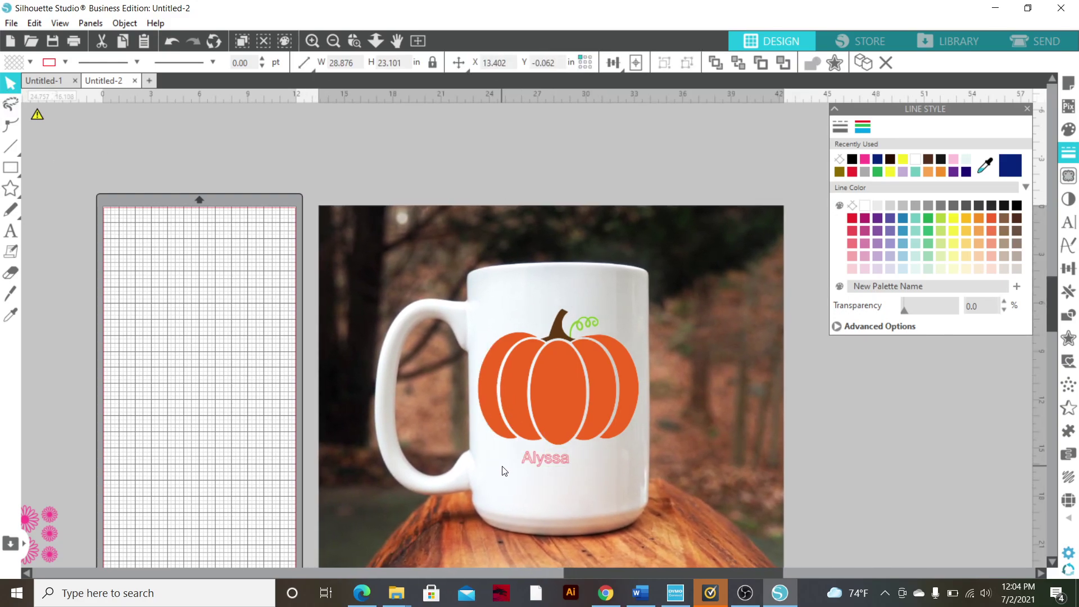
# - Change the font of the name text below the pumpkin to fallingleavesscript
pyautogui.click(544, 457)
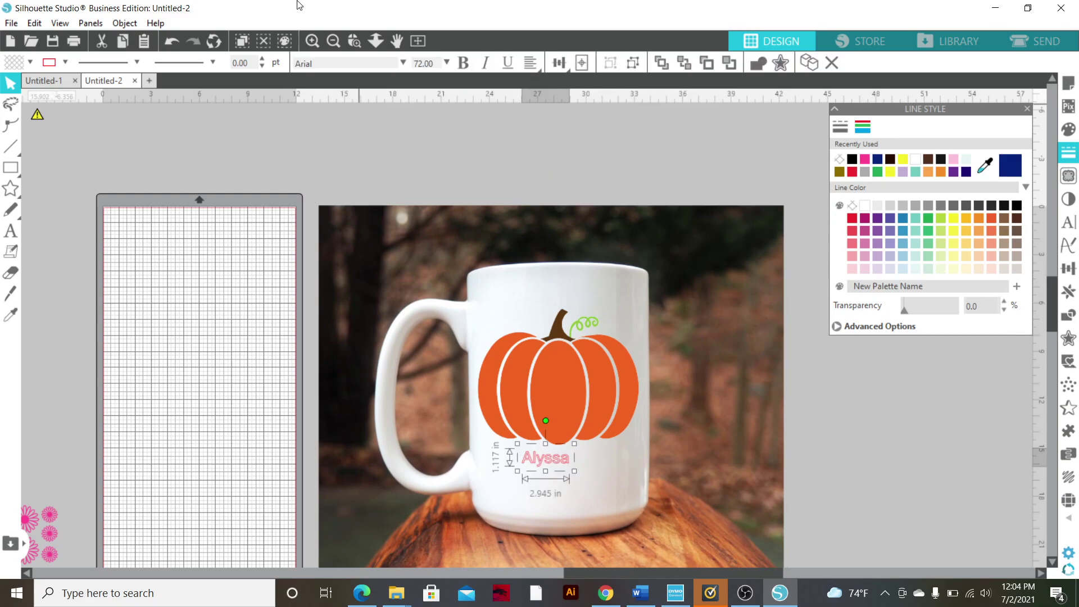
pyautogui.hotkey('ctrl', 'a')
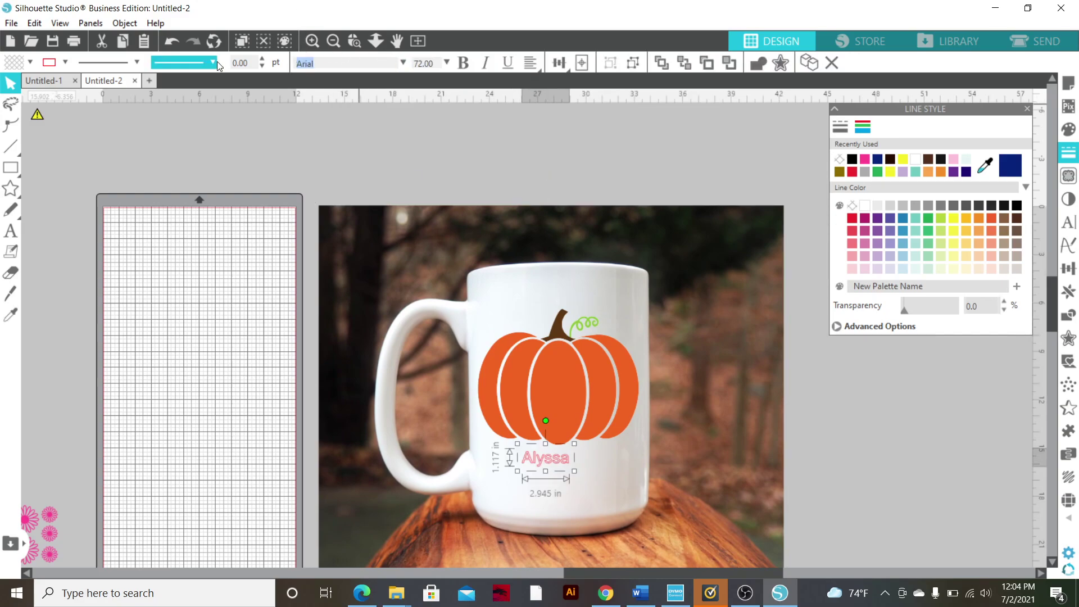
pyautogui.write('fal')
pyautogui.write('ling leav')
pyautogui.write('le')
pyautogui.press('Return')
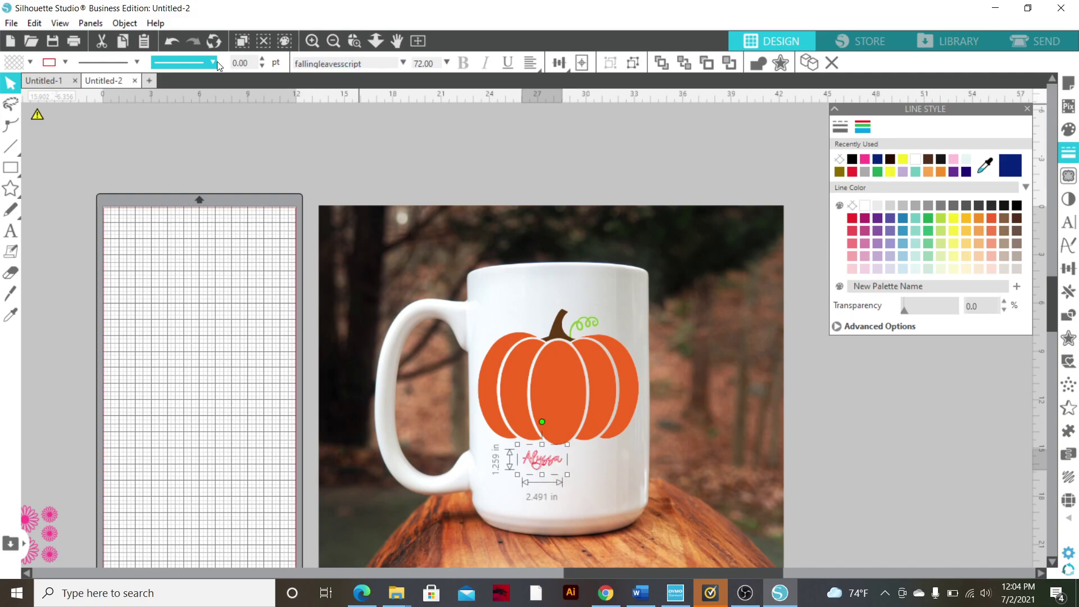
# - Set both the line color and the fill color of the name text to black
pyautogui.click(853, 162)
pyautogui.click(1074, 135)
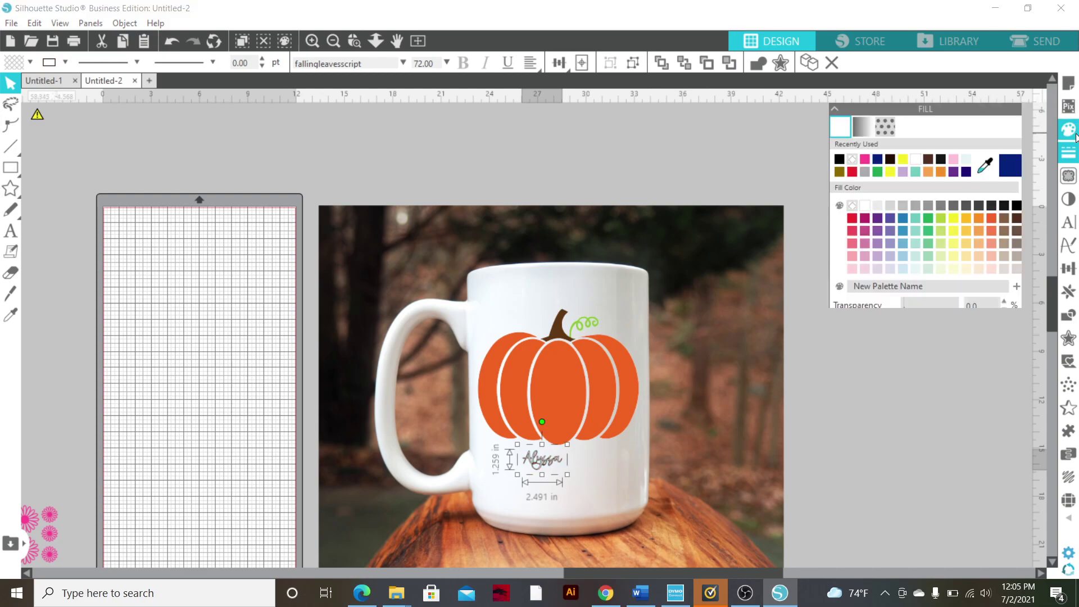
pyautogui.click(839, 161)
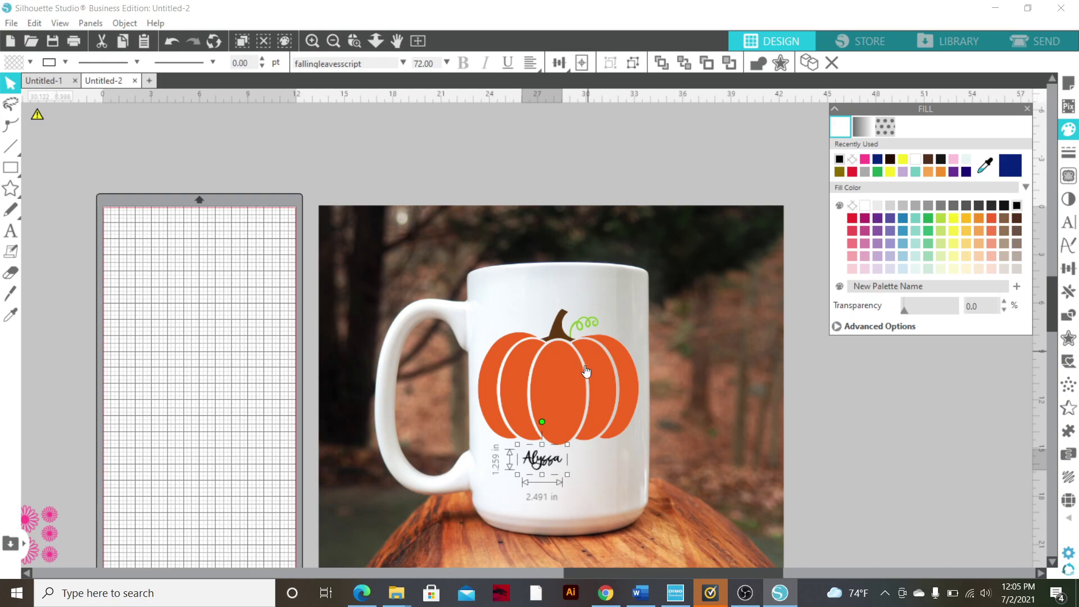
# - Enlarge the name text to about 6 by 3 in beneath the pumpkin, and shift the pumpkin and name together slightly upward on the mug
pyautogui.moveTo(567, 475)
pyautogui.mouseDown()
pyautogui.moveTo(630, 491)
pyautogui.moveTo(576, 477)
pyautogui.mouseUp()
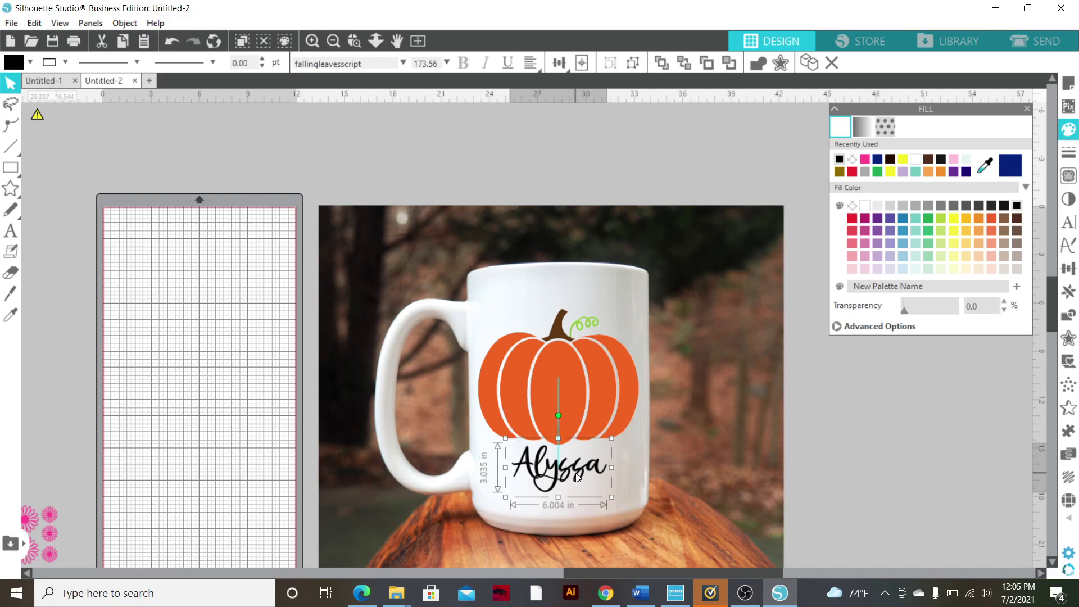
pyautogui.keyDown('shift'); pyautogui.click(557, 387); pyautogui.keyUp('shift')
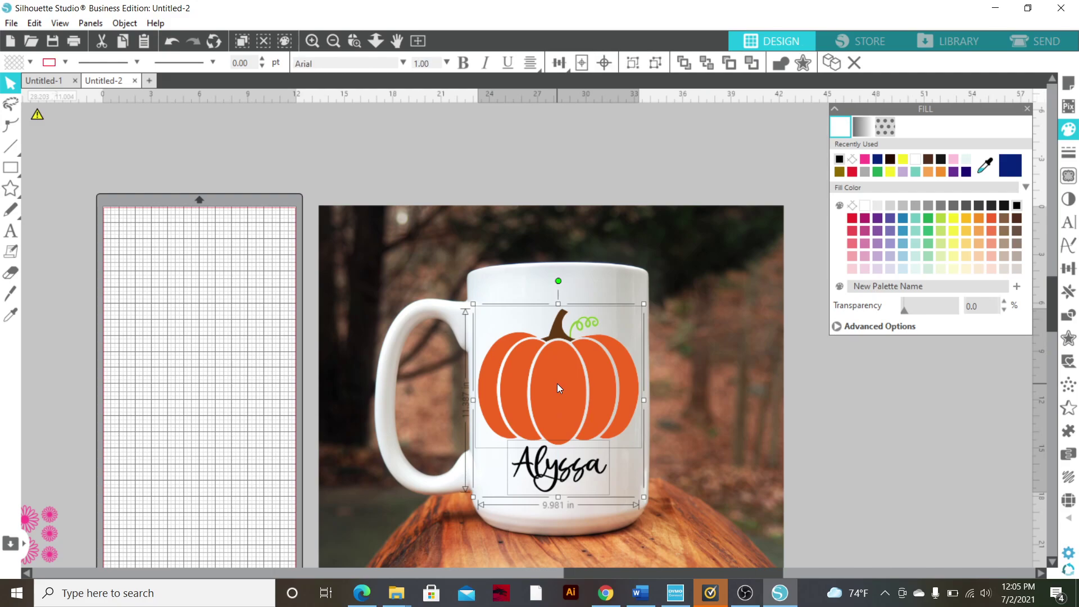
pyautogui.moveTo(556, 385); pyautogui.dragTo(558, 373)
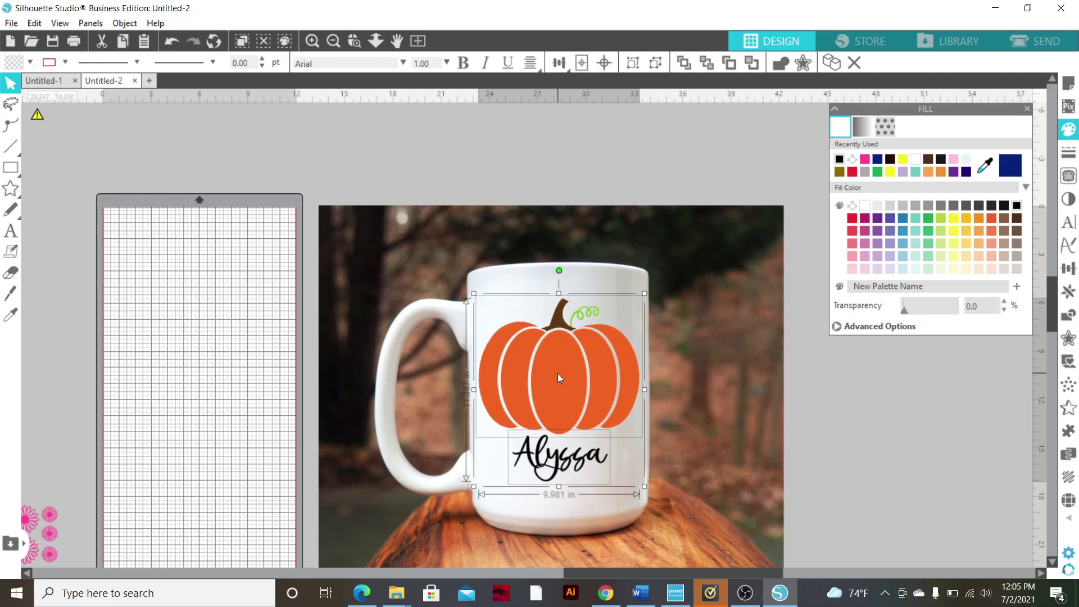
pyautogui.click(865, 407)
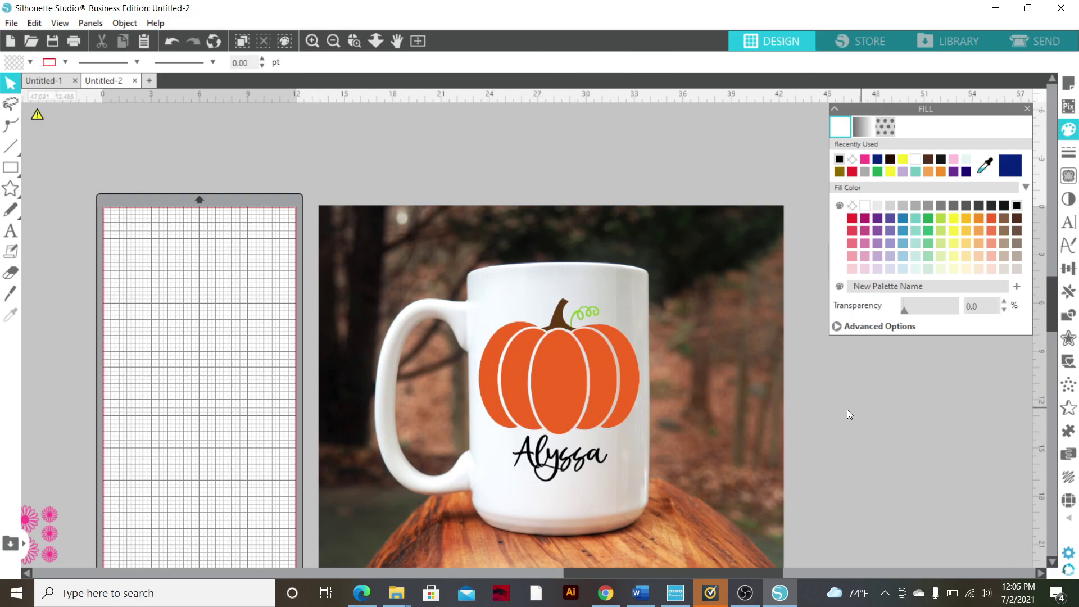
# - Open Snipping Tool and capture a rectangular snip of the whole mug mockup photo
pyautogui.scroll(-1, 846, 397)
pyautogui.scroll(-2, 872, 431)
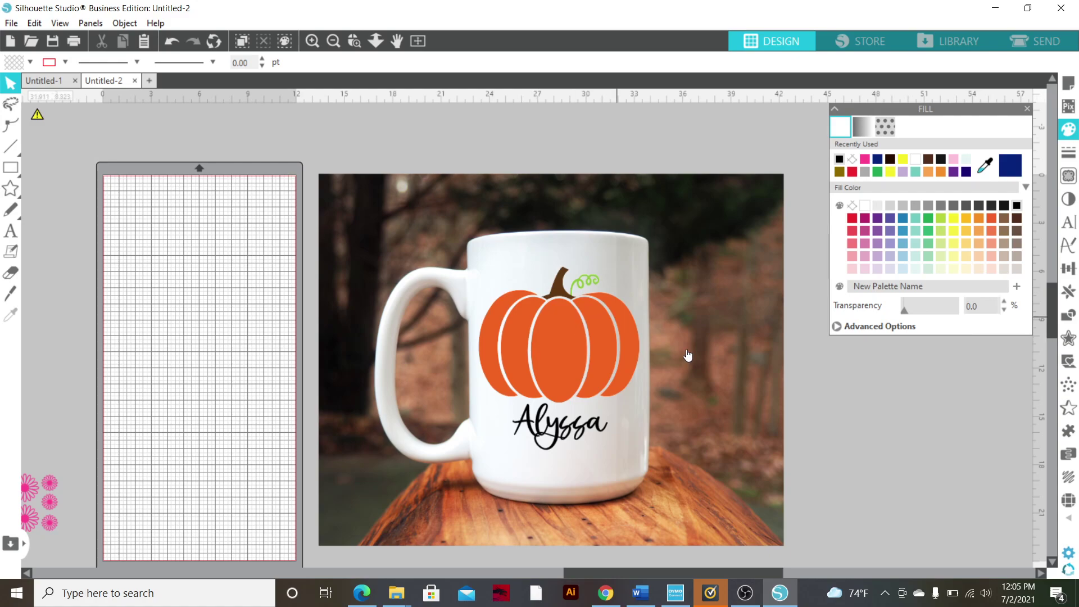
pyautogui.scroll(-1, 925, 446)
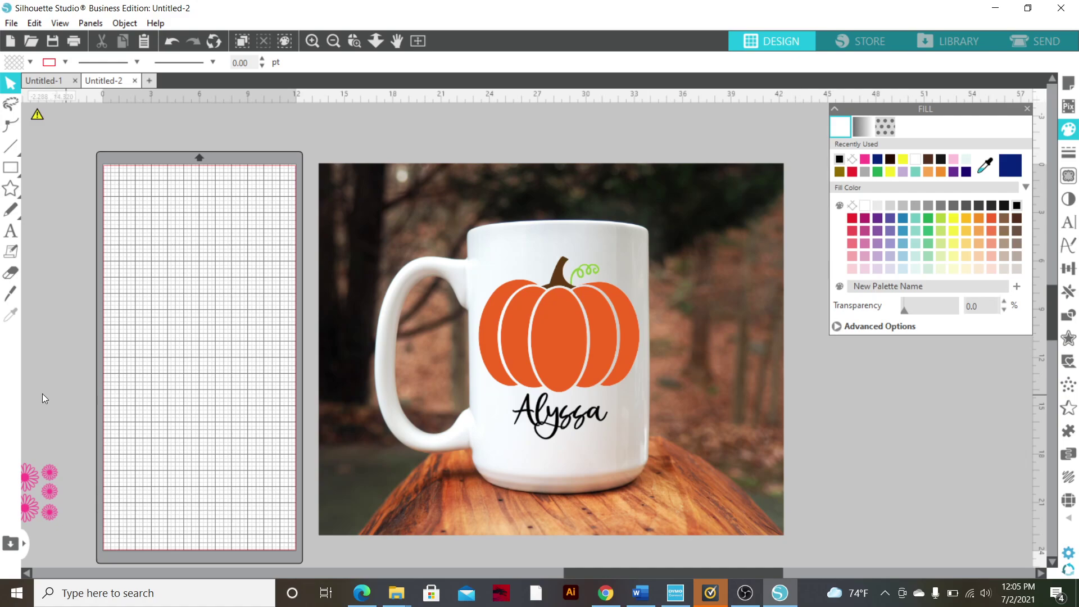
pyautogui.click(135, 594)
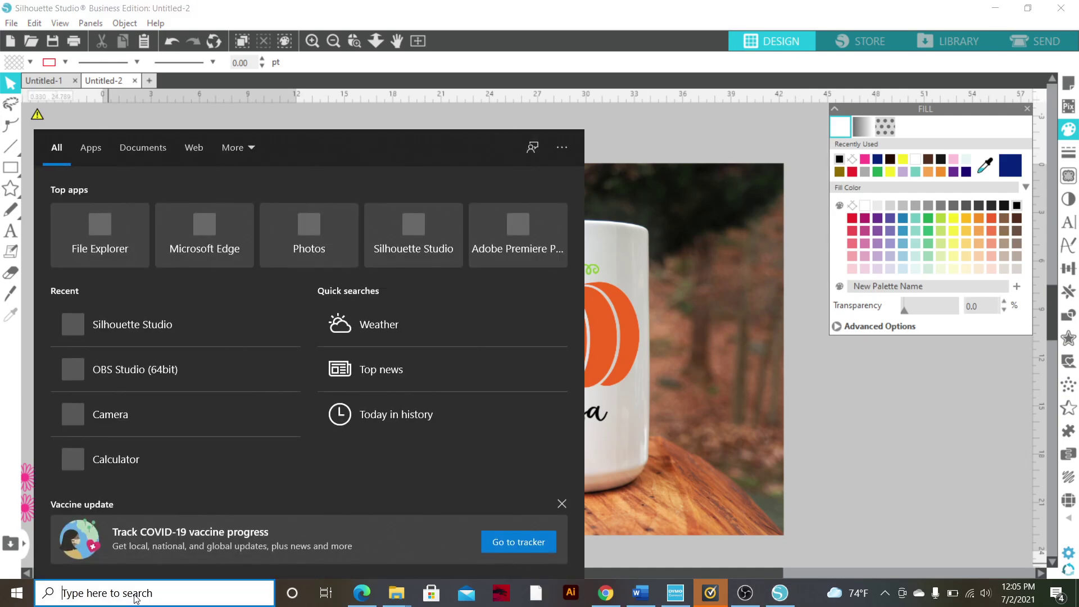
pyautogui.write('sni')
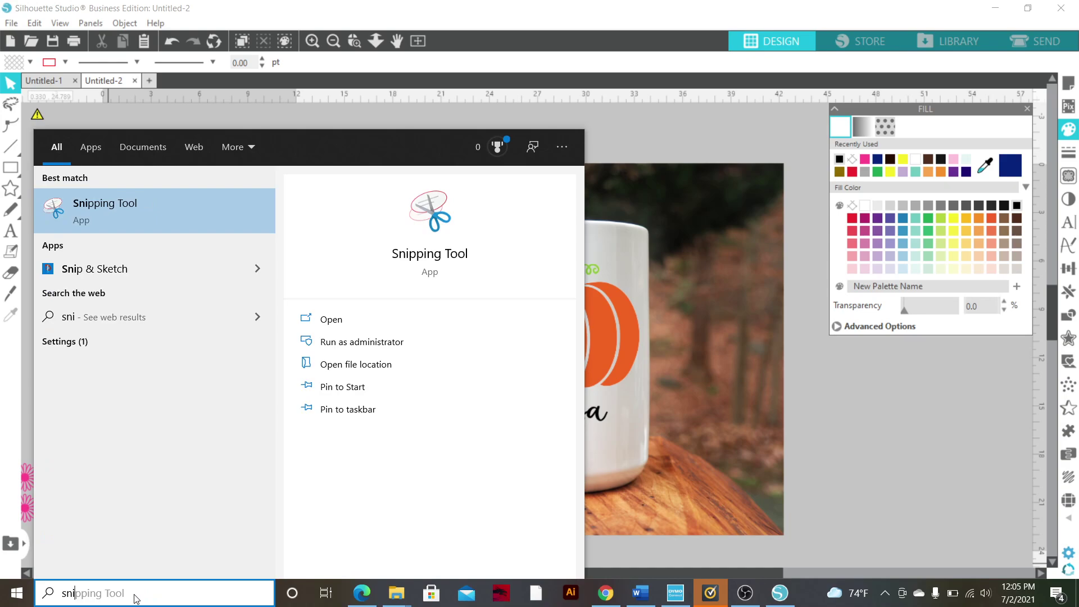
pyautogui.click(129, 215)
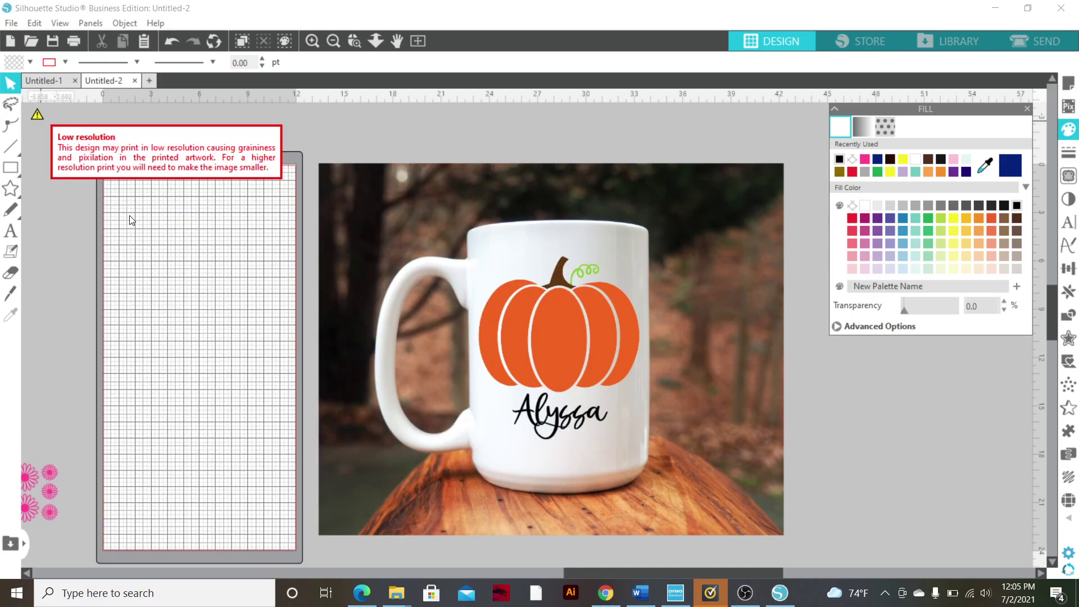
pyautogui.click(128, 159)
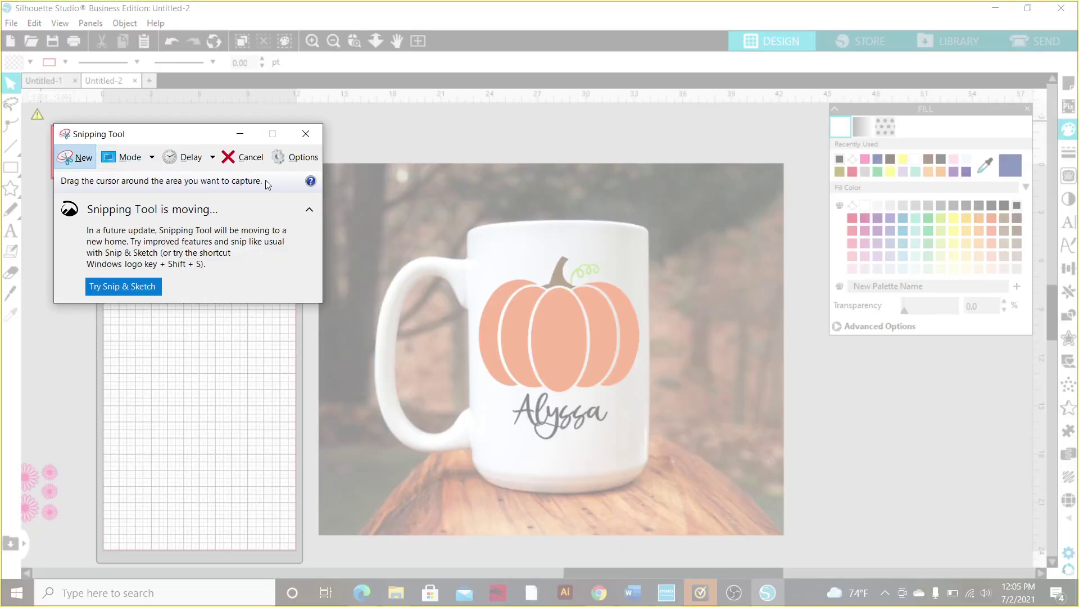
pyautogui.moveTo(217, 143); pyautogui.dragTo(167, 145)
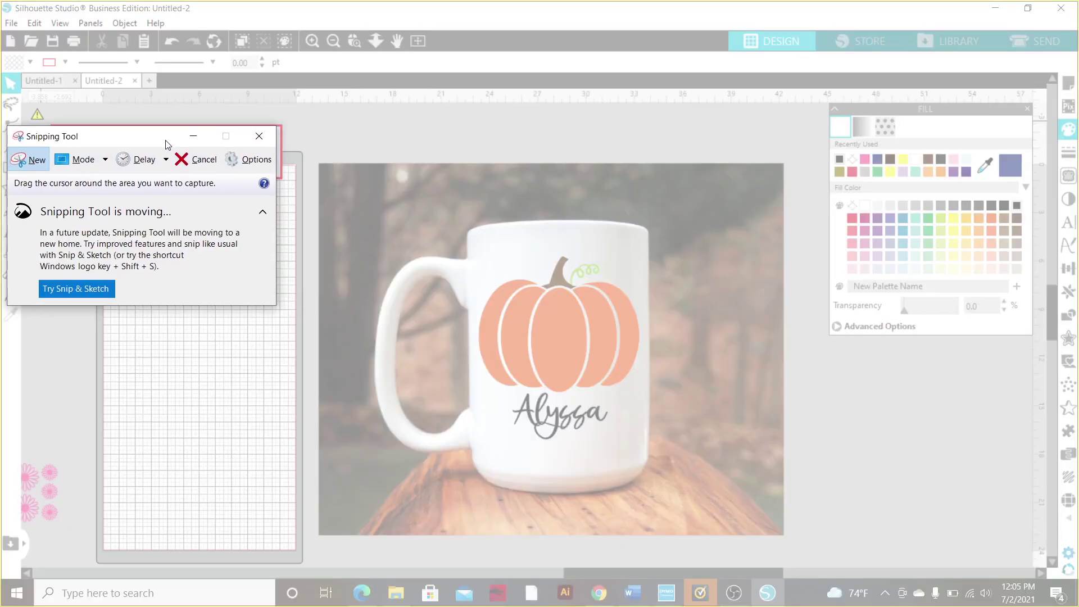
pyautogui.moveTo(319, 163); pyautogui.dragTo(783, 528)
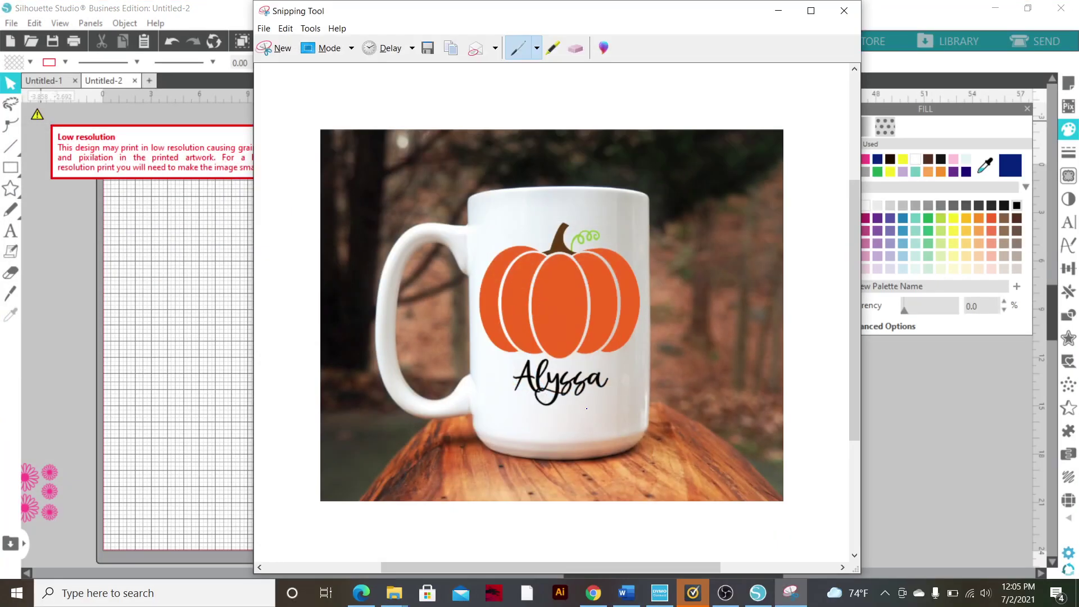
# - Close Snipping Tool without saving the mug snip
pyautogui.click(264, 28)
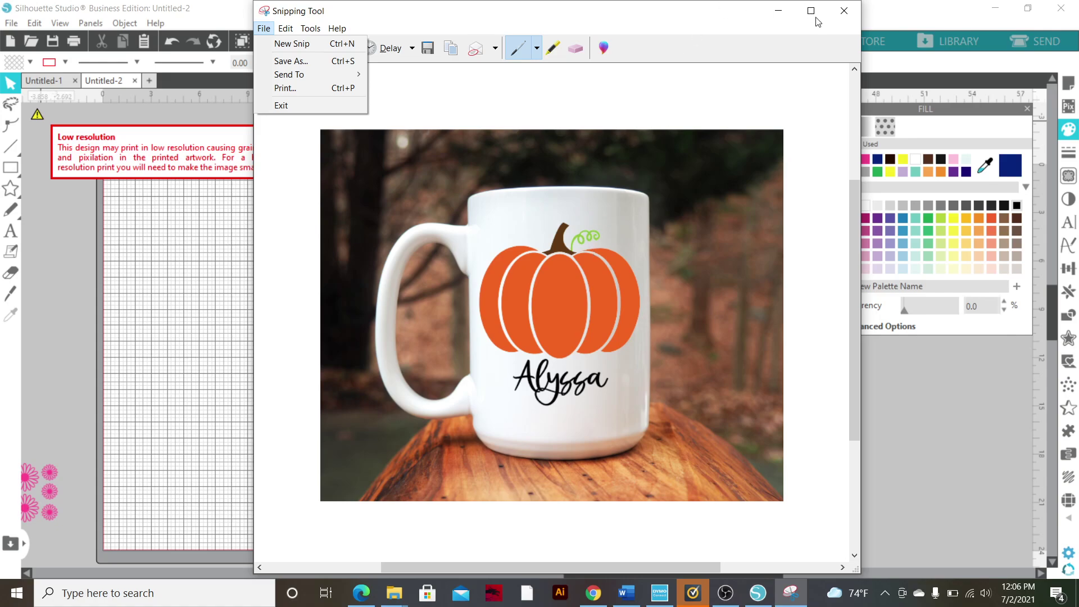
pyautogui.click(844, 11)
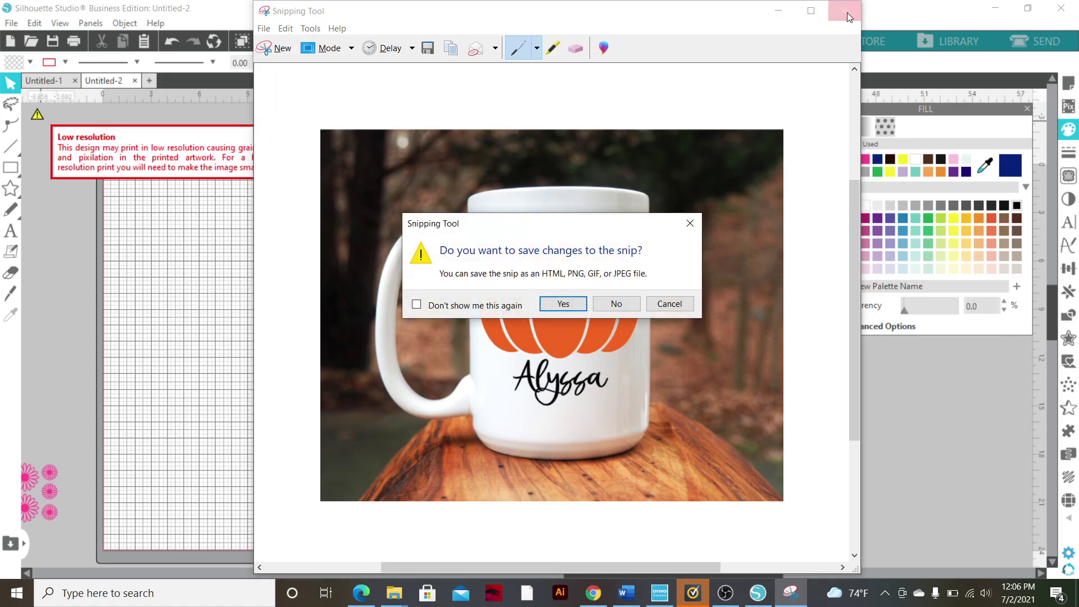
pyautogui.click(617, 304)
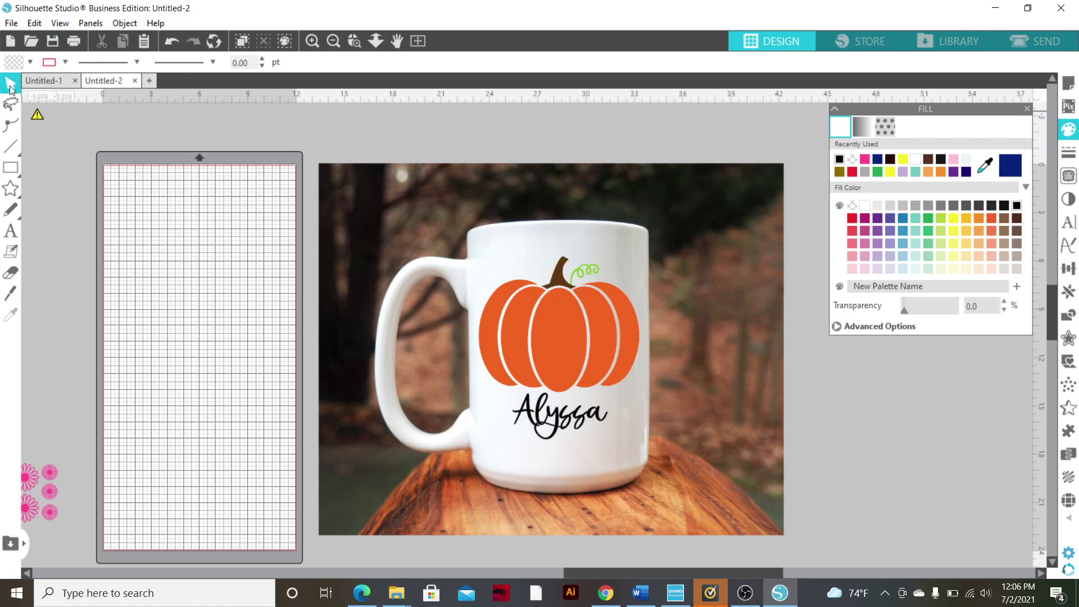
# - Save the selected mug photo, pumpkin and name to the hard drive's SVG files folder as a JPEG named "pumpkin mockup"
pyautogui.moveTo(315, 142); pyautogui.dragTo(789, 542)
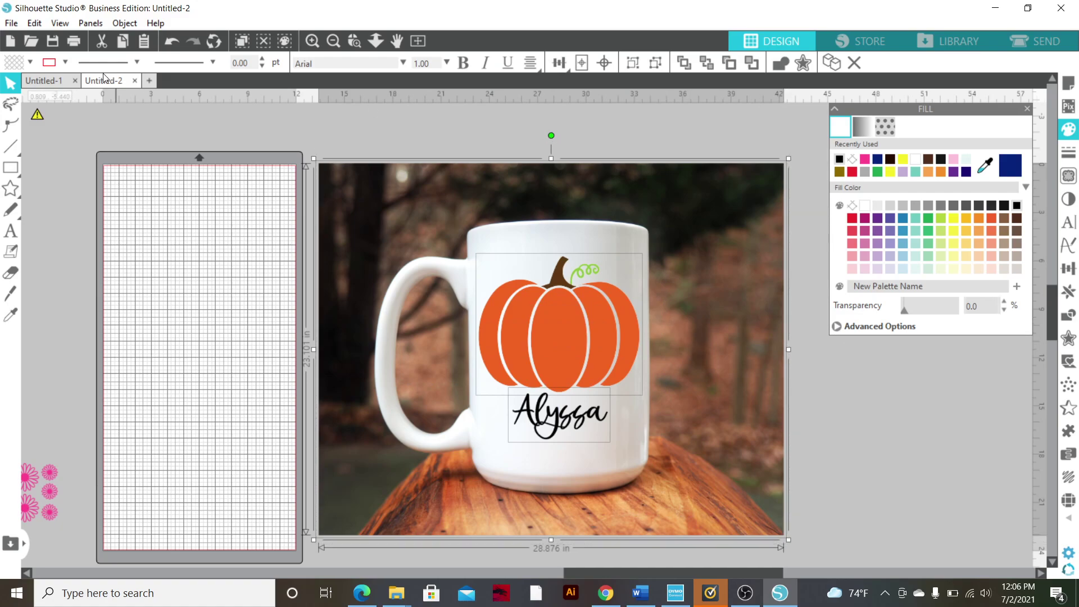
pyautogui.click(13, 25)
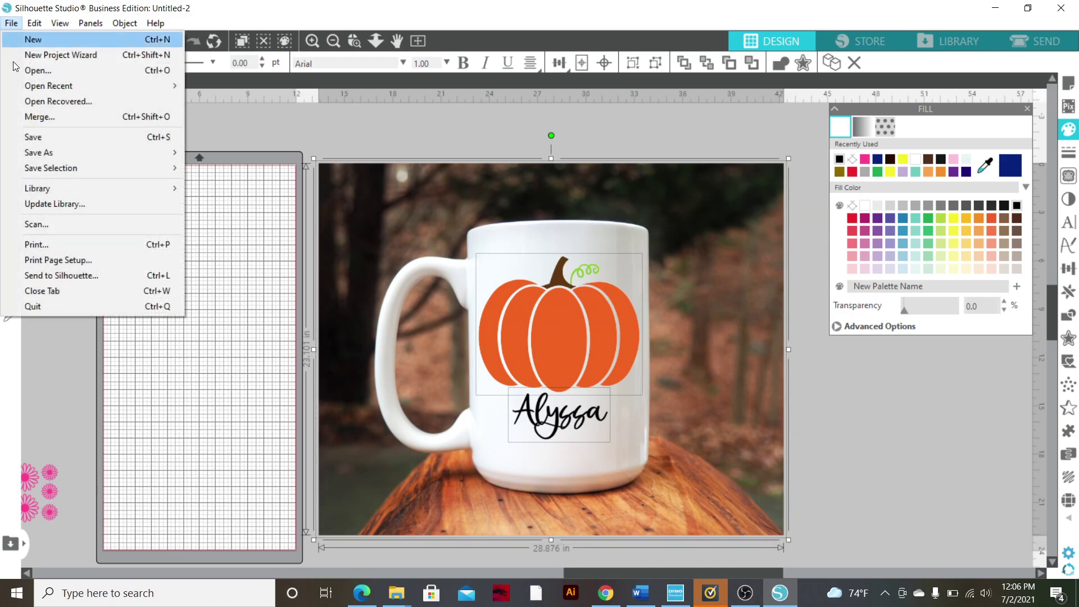
pyautogui.moveTo(86, 167)
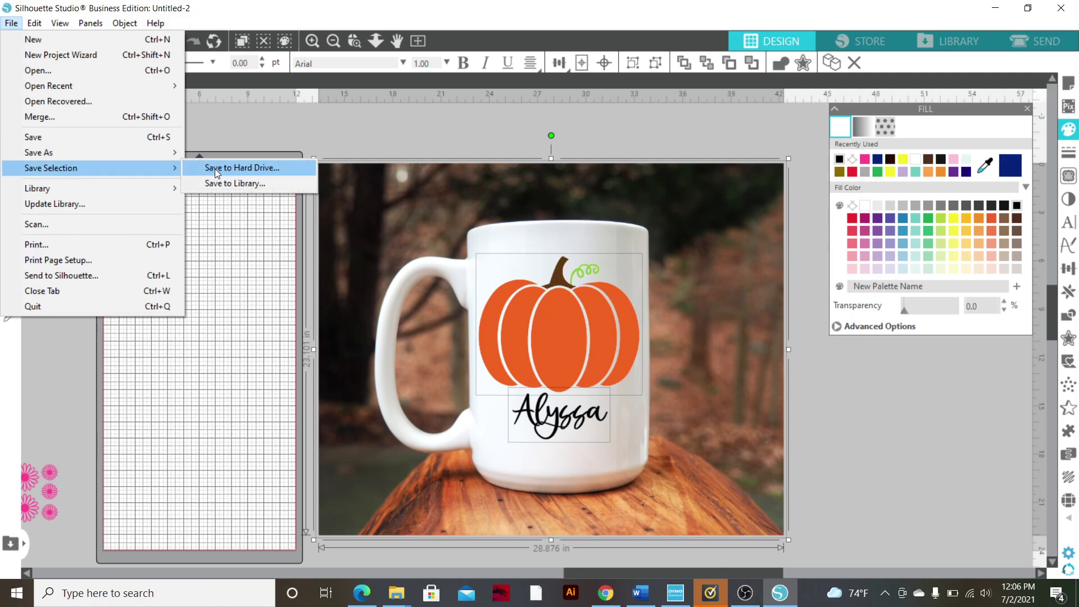
pyautogui.click(242, 169)
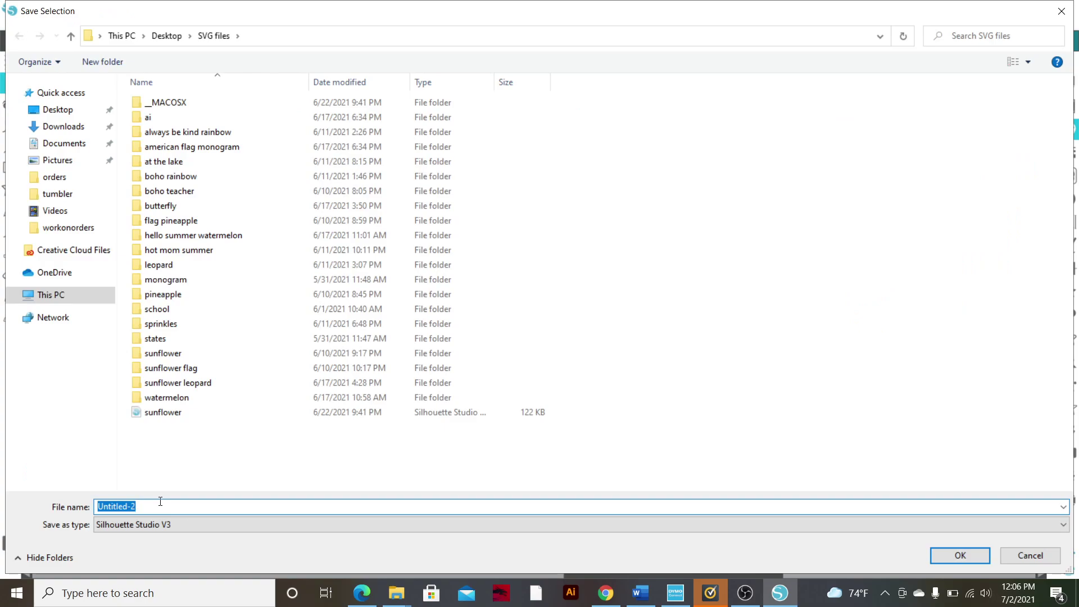
pyautogui.write('pumpkin ')
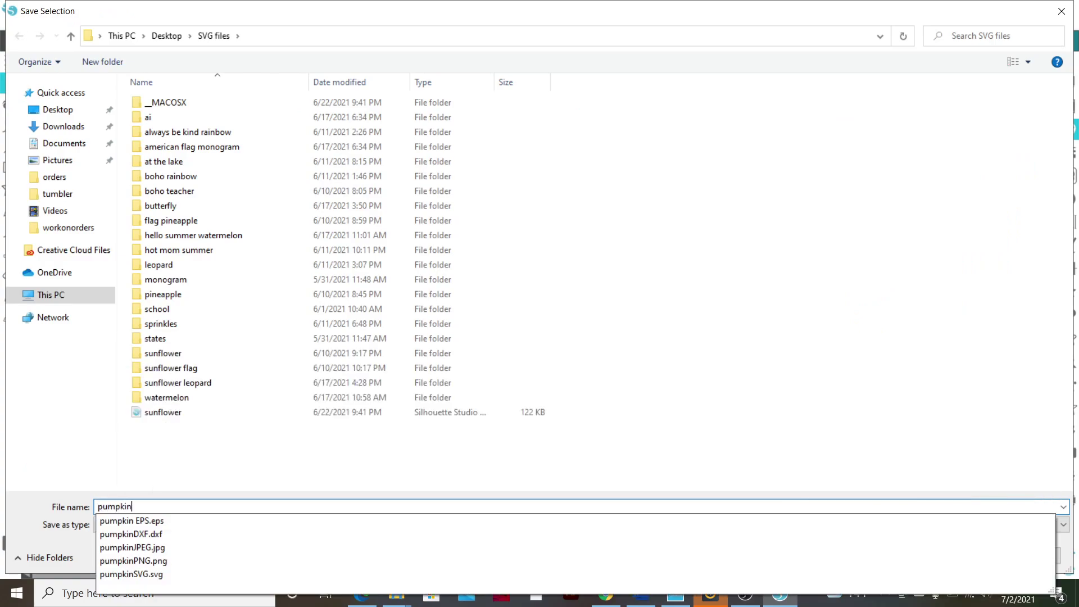
pyautogui.write('mockup')
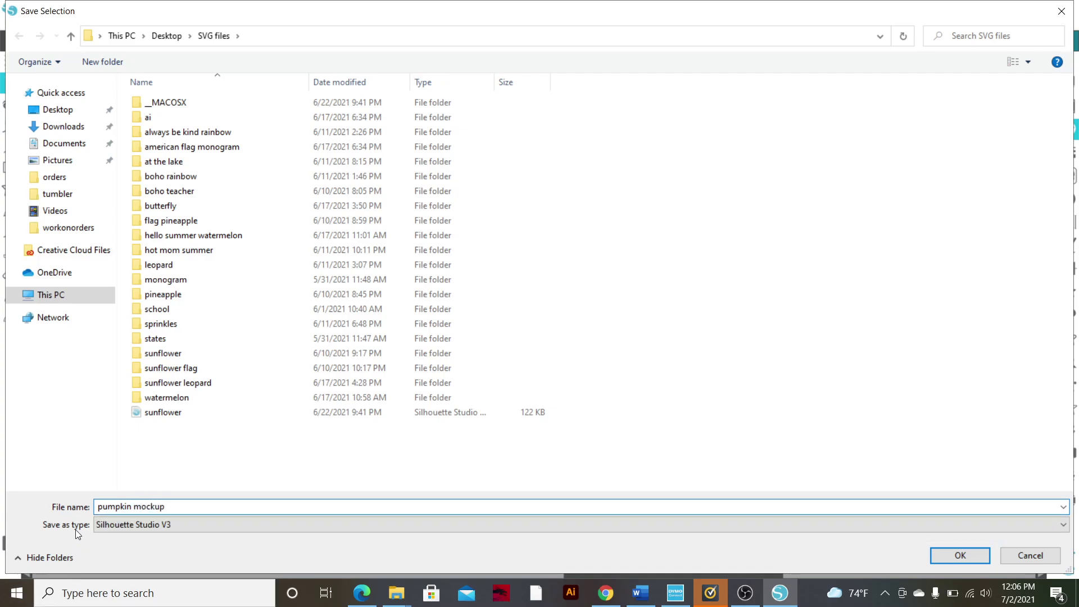
pyautogui.click(179, 523)
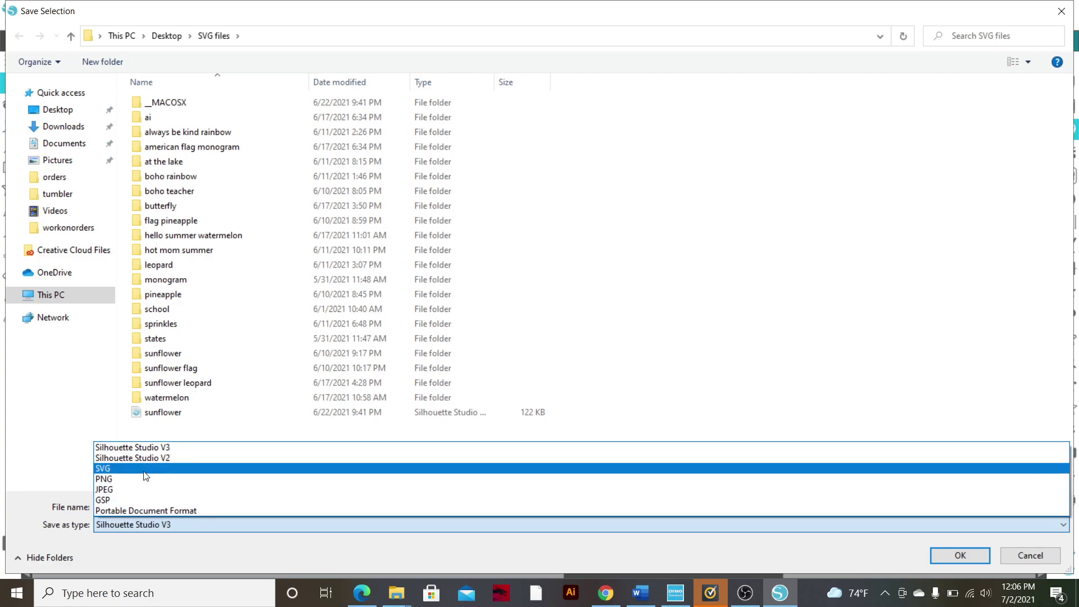
pyautogui.click(141, 490)
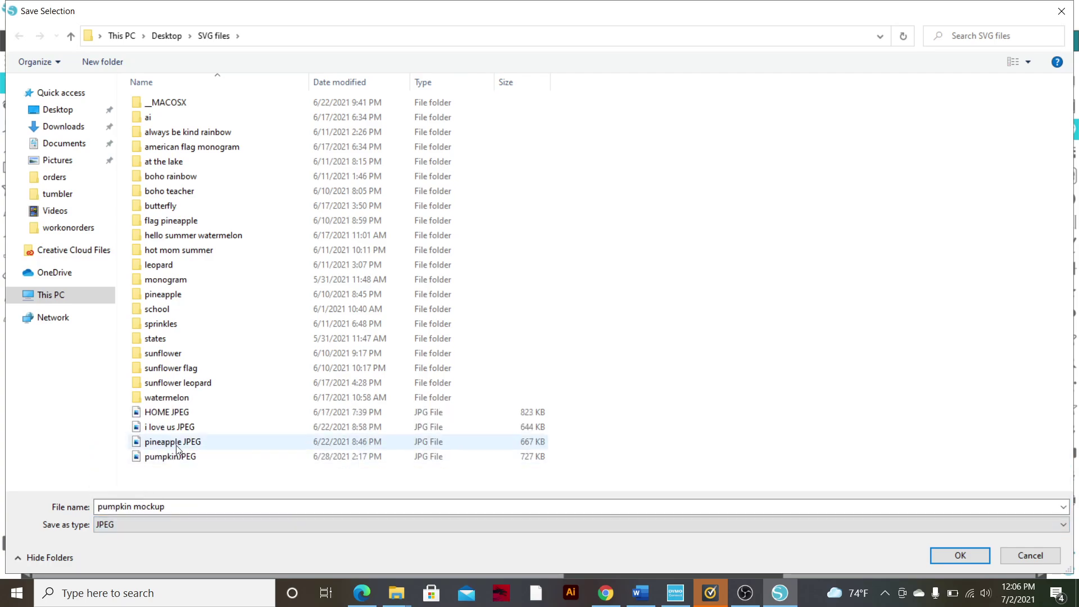
pyautogui.click(959, 555)
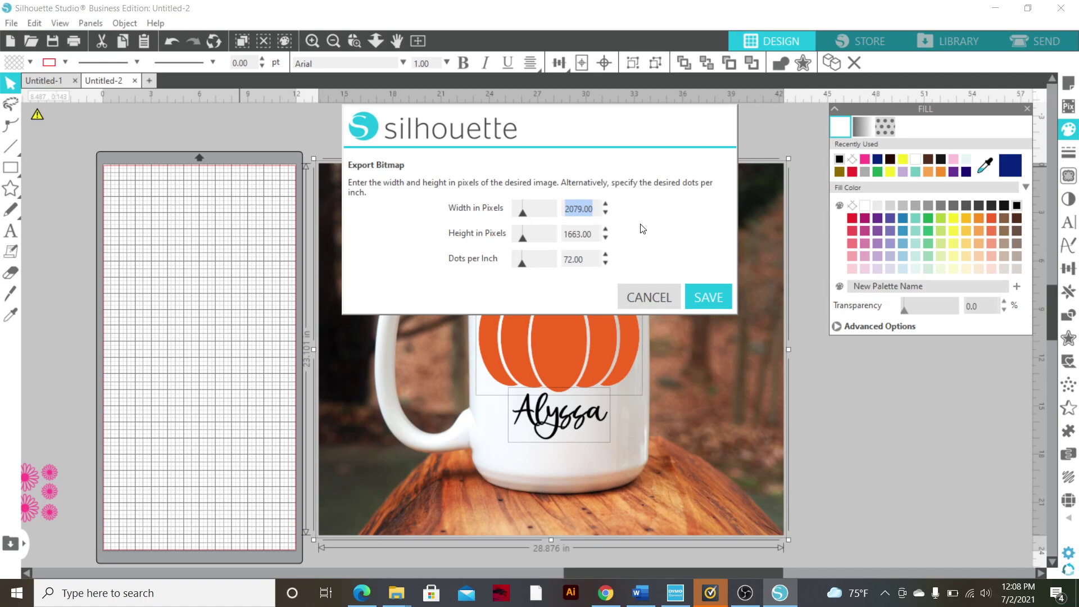
# - Export the mockup bitmap with a width of 3500 pixels and deselect the artwork
pyautogui.write('3500')
pyautogui.press('Tab')
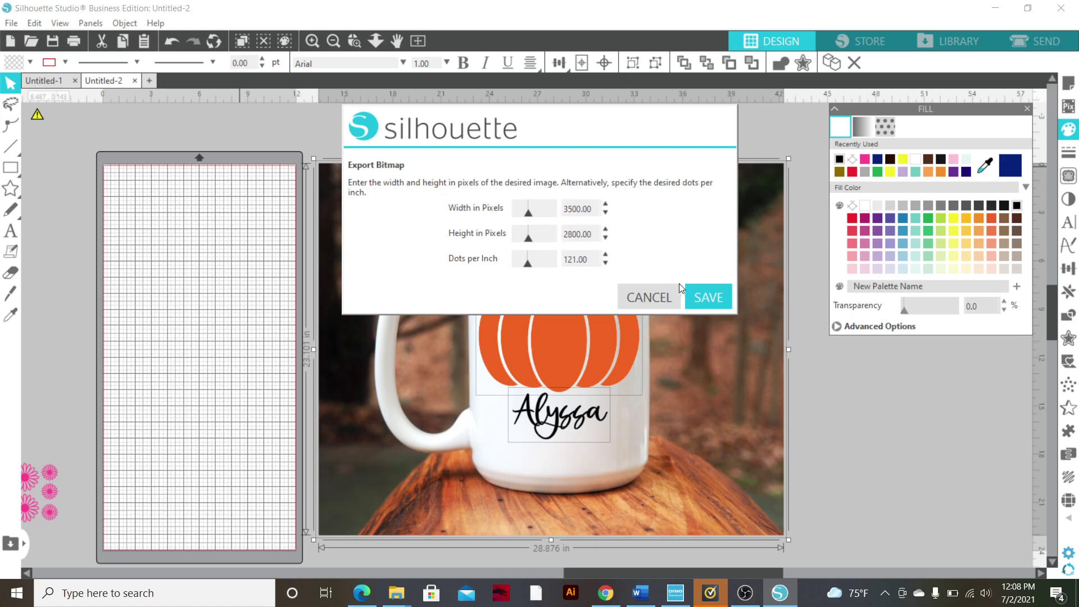
pyautogui.click(718, 298)
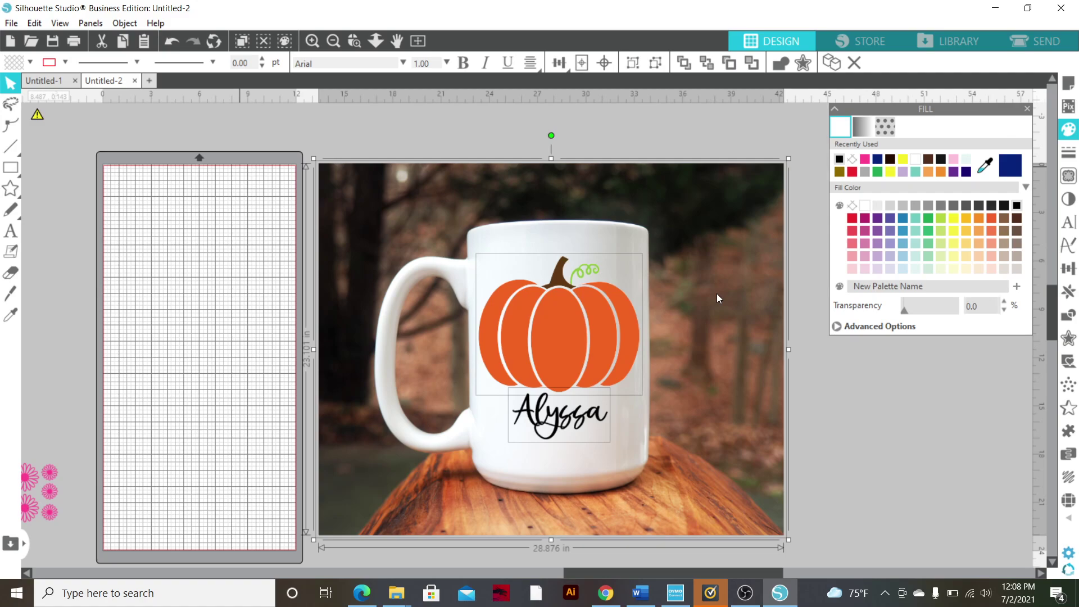
pyautogui.click(832, 416)
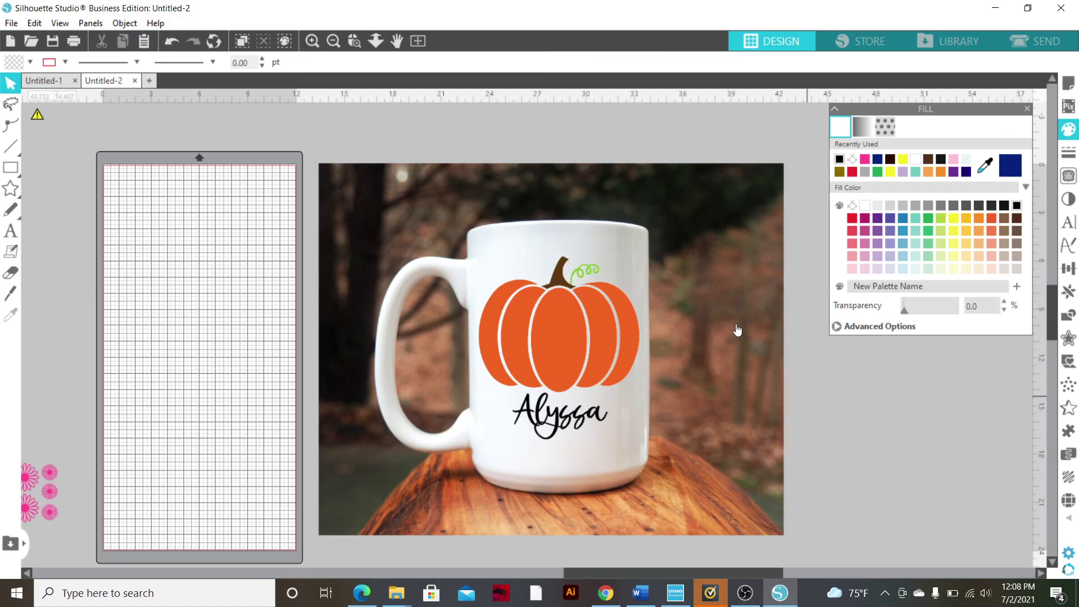
# - Switch to an open File Explorer window
pyautogui.moveTo(389, 600)
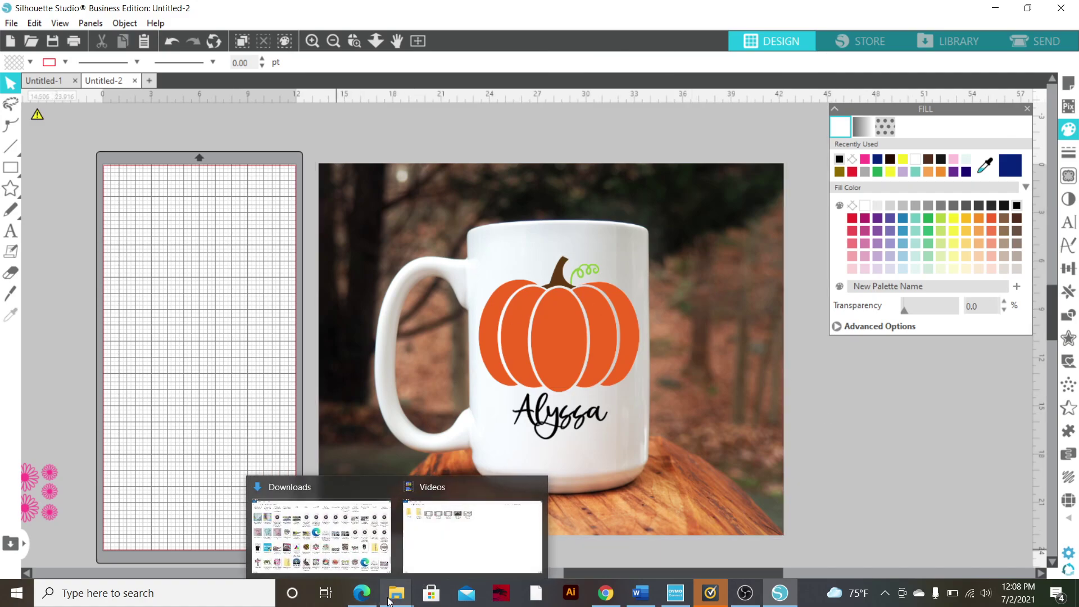